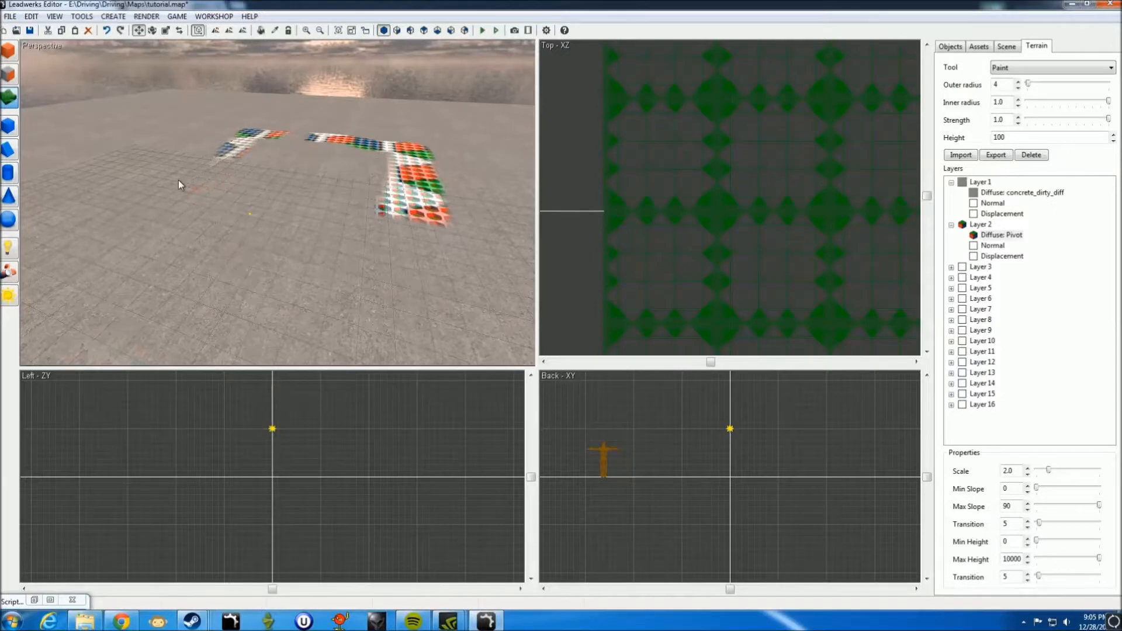
Step: Try painting a road strip across the concrete terrain with the Layer 2 Pivot texture
mouse_move(222, 173)
left_mouse_down()
mouse_move(257, 137)
mouse_move(354, 143)
mouse_move(330, 146)
mouse_move(377, 161)
mouse_move(358, 167)
mouse_move(426, 170)
mouse_move(425, 212)
left_mouse_up()
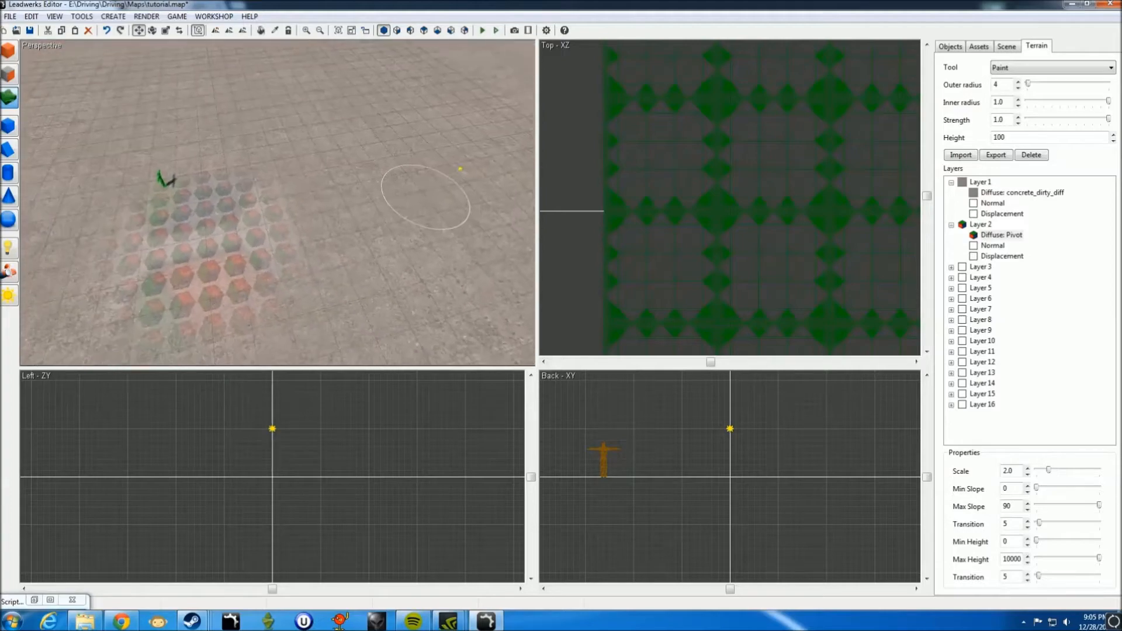
mouse_move(369, 213)
left_mouse_down()
mouse_move(292, 232)
mouse_move(343, 273)
left_mouse_up()
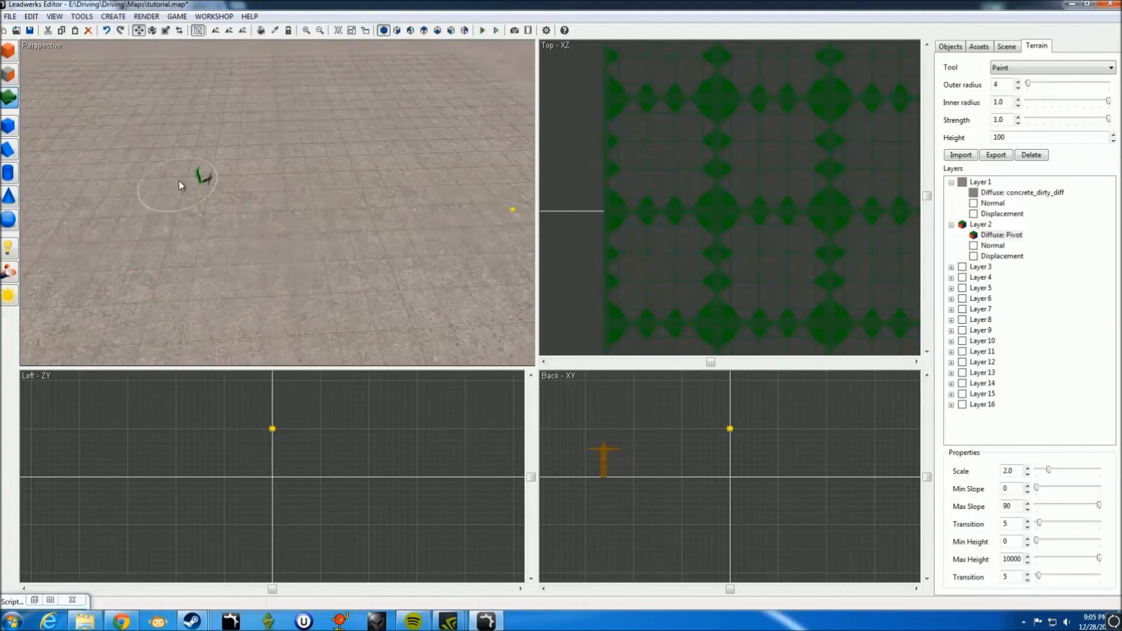
Step: Examine the player figure's size on the terrain and locate it among the objects in the scene
key("w")
mouse_move(202, 178)
right_mouse_down()
mouse_move(285, 178)
mouse_move(259, 199)
mouse_move(264, 174)
mouse_move(222, 176)
mouse_move(287, 191)
right_mouse_up()
key("s")
key("w")
key("s")
key("w")
key("s")
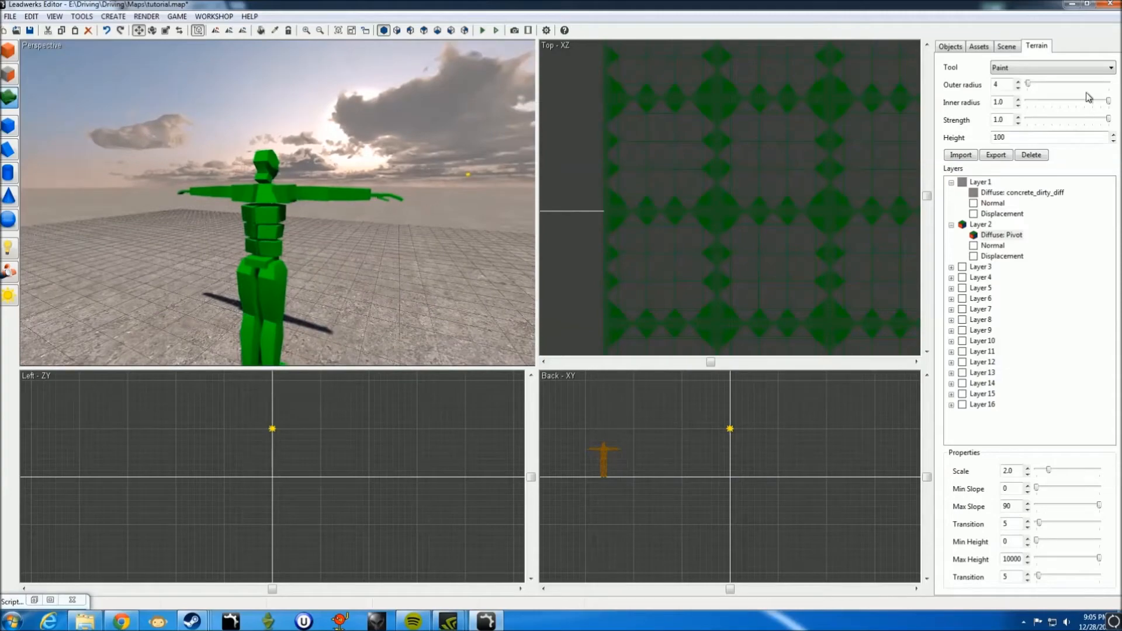
left_click(1010, 48)
left_click_drag(1000, 71, 984, 83)
left_click(983, 83)
right_click_drag(280, 305, 304, 247)
key("d")
key("s")
left_click(356, 261)
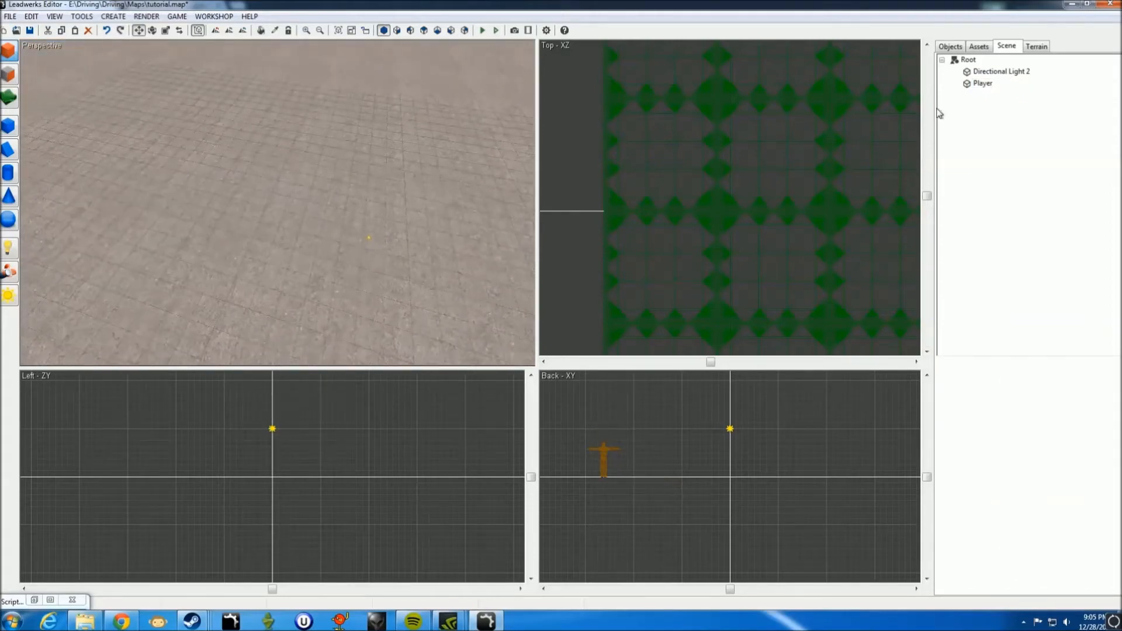
Step: Paint a closed rectangular road loop on the terrain with the Layer 2 Pivot texture at outer radius 4
left_click(1043, 47)
mouse_move(220, 163)
left_mouse_down()
mouse_move(480, 219)
mouse_move(494, 153)
mouse_move(476, 86)
mouse_move(376, 72)
left_mouse_up()
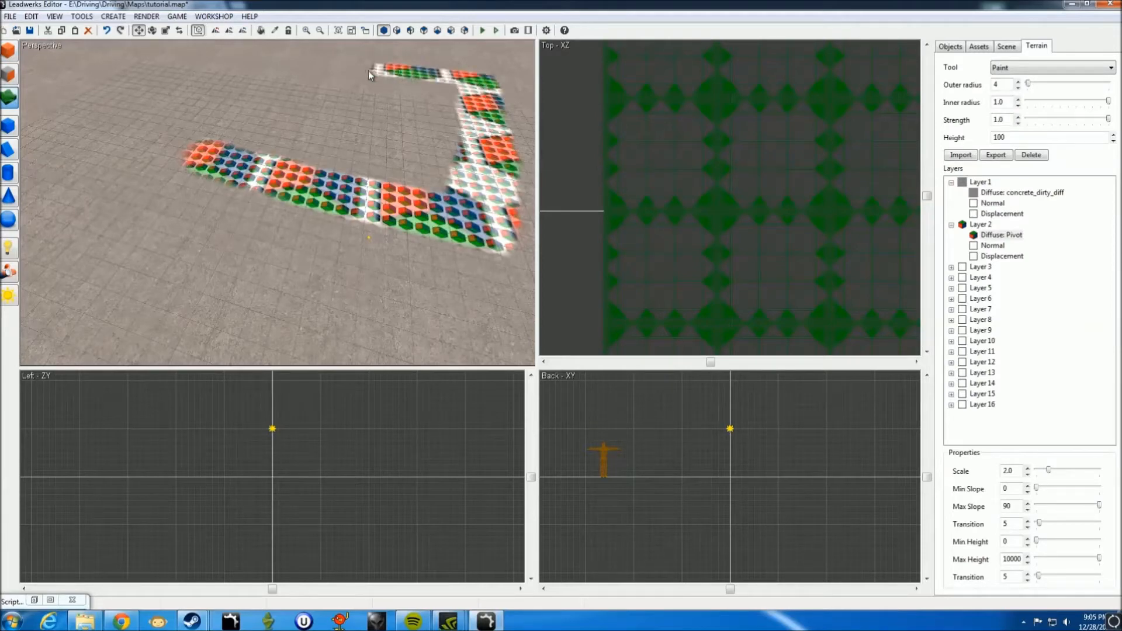
mouse_move(260, 63)
left_mouse_down()
mouse_move(228, 141)
mouse_move(322, 199)
left_mouse_up()
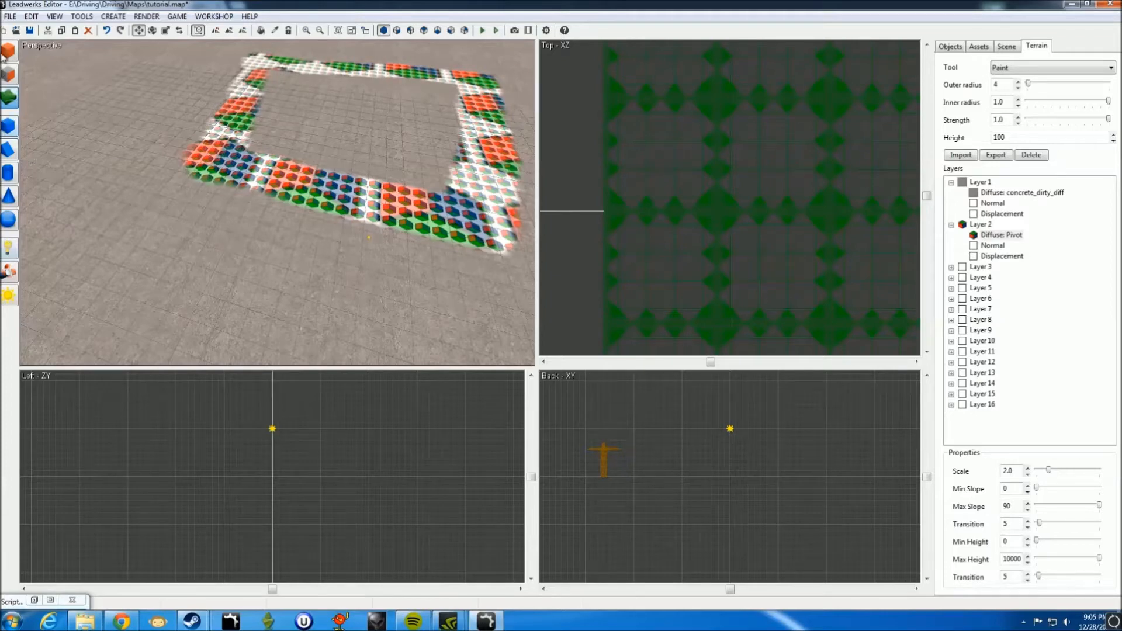
Step: Create a miscellaneous Pivot object for the road loop and place a pivot at the loop's far corner
left_click(7, 53)
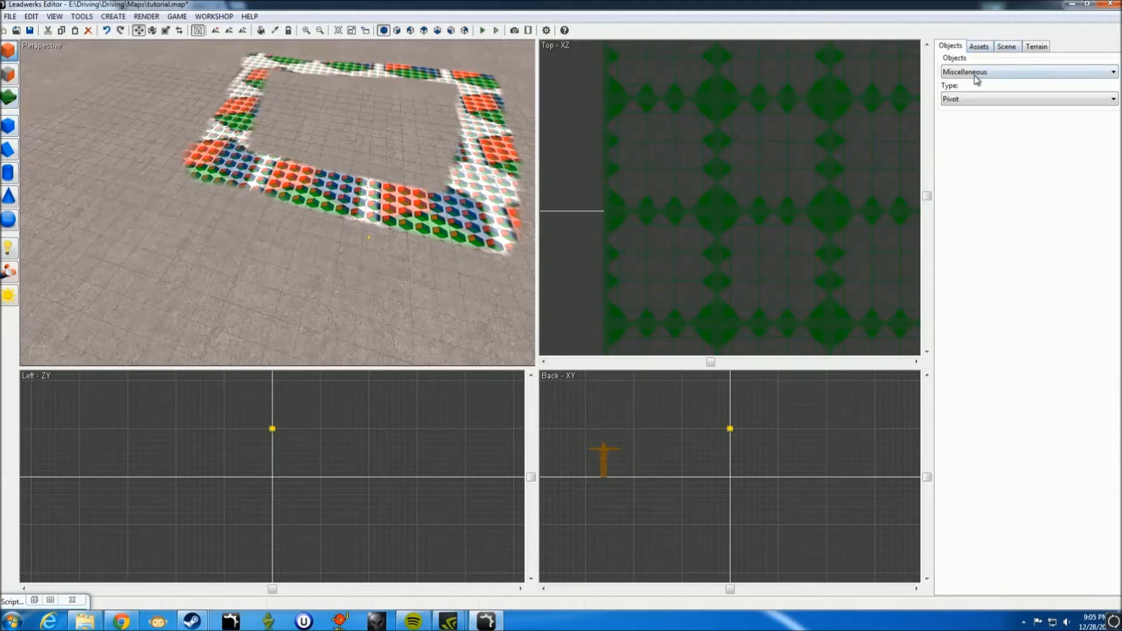
left_click(740, 124)
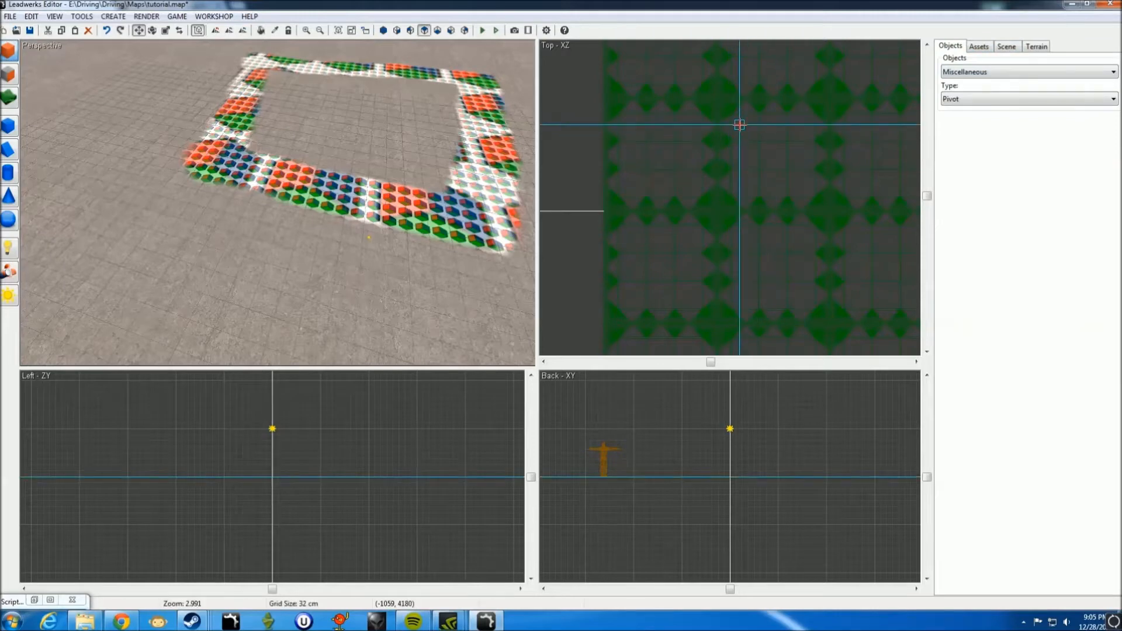
key("Return")
left_click_drag(219, 49, 282, 54)
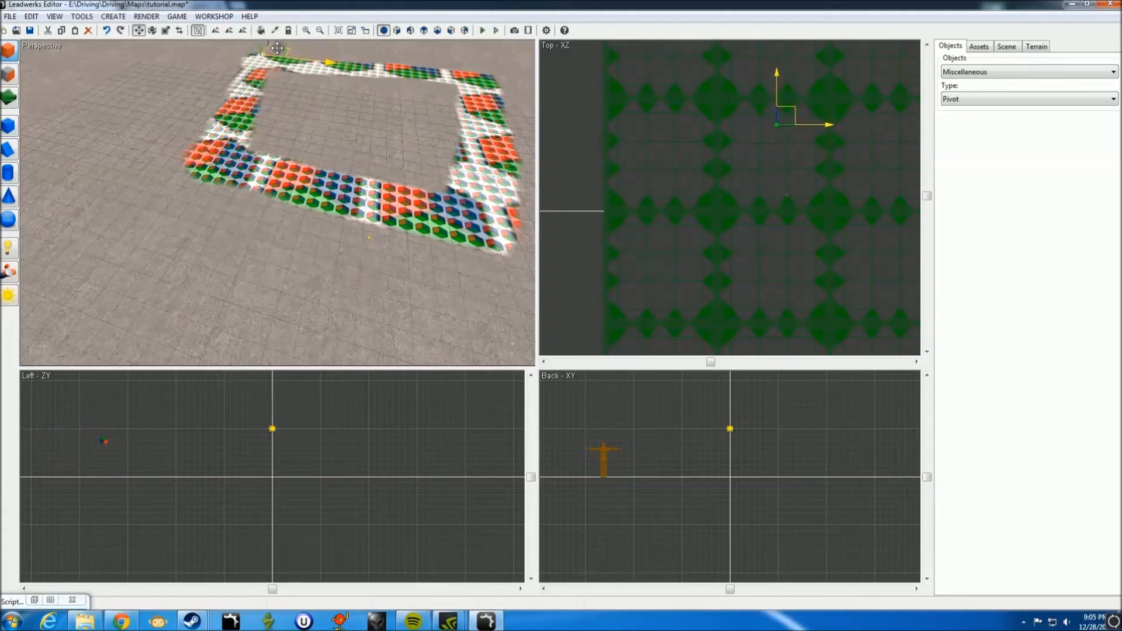
Step: Adjust the selected pivot's position so it sits over the painted road's corner
right_click_drag(282, 54, 252, 46)
key("w")
right_click_drag(350, 153, 327, 138)
key("w")
key("d")
left_click_drag(270, 170, 276, 234)
right_click_drag(276, 233, 251, 263)
key("s")
right_click_drag(377, 228, 373, 212)
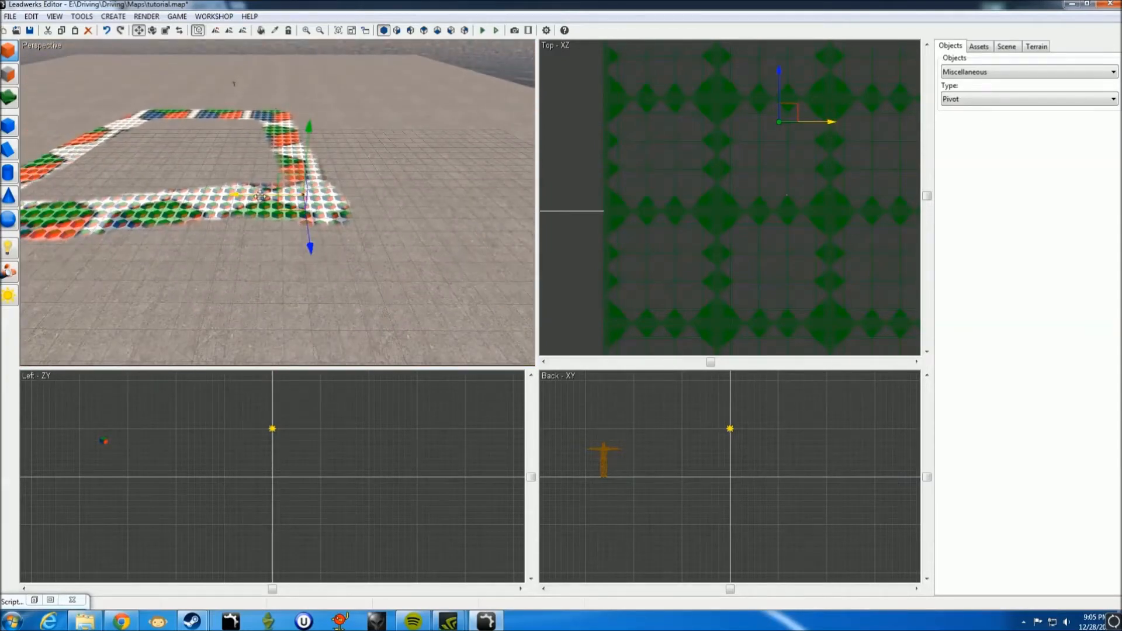
Step: Duplicate the corner pivot along the road and place the copy over the next corner of the loop
left_click_drag(257, 198, 35, 200)
right_click_drag(285, 212, 377, 184)
key("w")
left_click_drag(379, 175, 118, 272)
right_click_drag(119, 272, 321, 225)
key("s")
left_click_drag(305, 229, 199, 73)
right_click_drag(281, 234, 240, 178)
left_click(240, 177)
key("w")
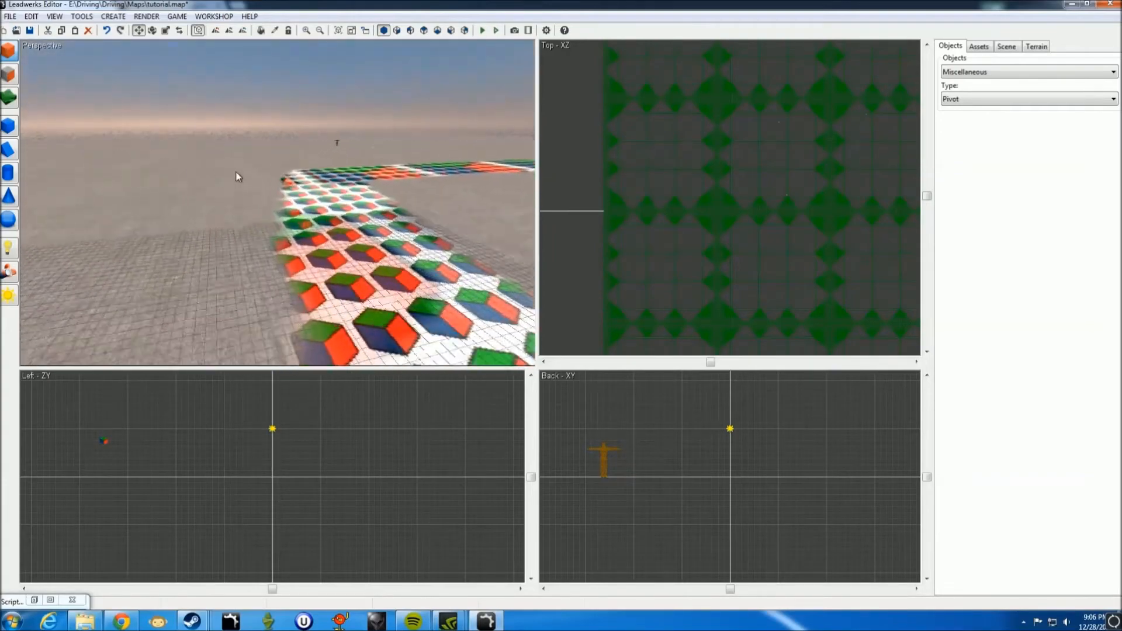
Step: Place another pivot copy over the remaining corner of the painted road loop
left_click(358, 161)
key("w")
right_click_drag(359, 161, 324, 222)
key("s")
left_click_drag(386, 244, 256, 178)
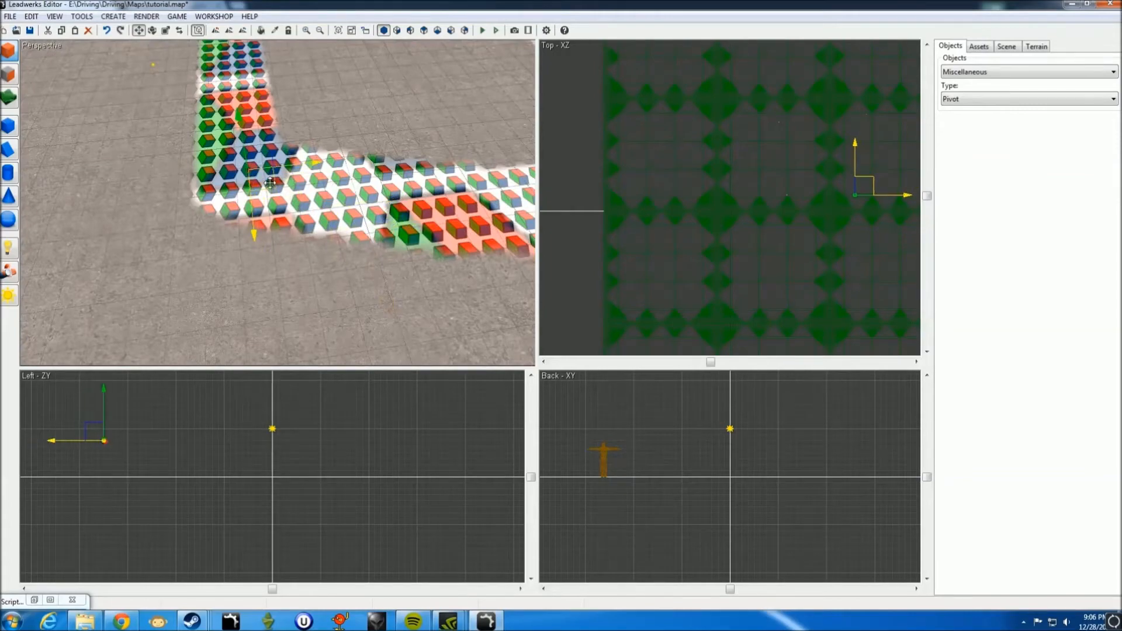
left_click(349, 131)
key("w")
mouse_move(349, 131)
right_mouse_down()
mouse_move(347, 85)
mouse_move(318, 73)
mouse_move(329, 134)
right_mouse_up()
key("s")
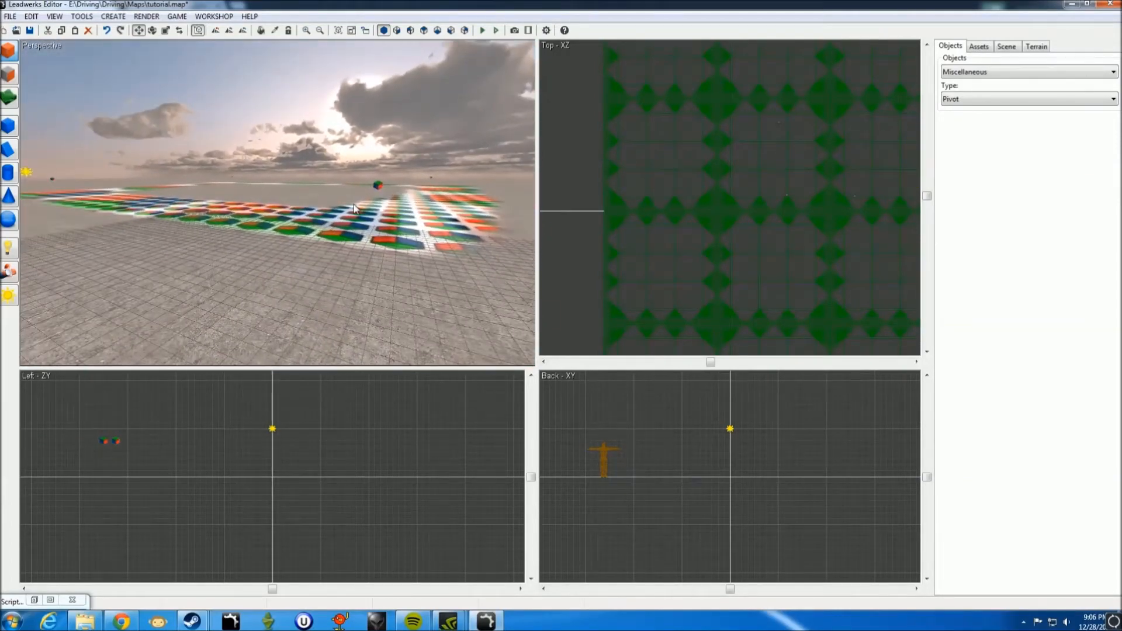
Step: Duplicate a corner pivot and place the copy in the middle of the road loop
left_click(378, 186)
key("w")
right_click_drag(378, 187, 374, 225)
key("s")
left_click_drag(325, 159, 201, 28, "shift")
mouse_move(320, 173)
right_mouse_down()
mouse_move(319, 140)
mouse_move(320, 173)
right_mouse_up()
key("w")
key("s")
Step: Rename the first pivot in the scene list as Point0
left_click(1007, 46)
left_click(983, 94)
left_click(958, 366)
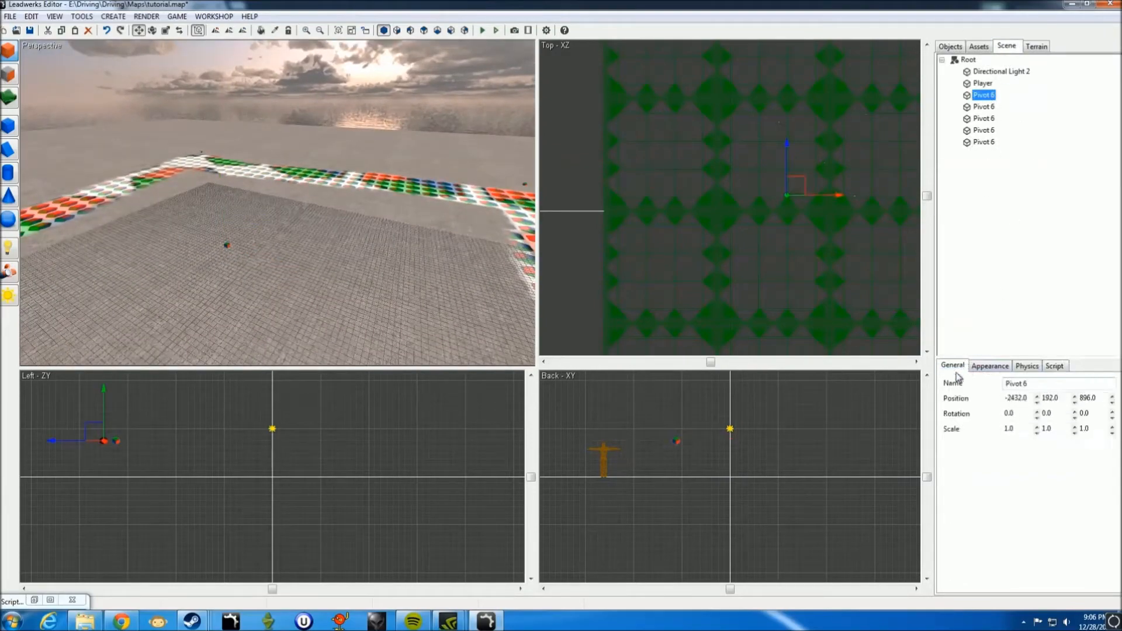
left_click(1020, 381)
type("Po")
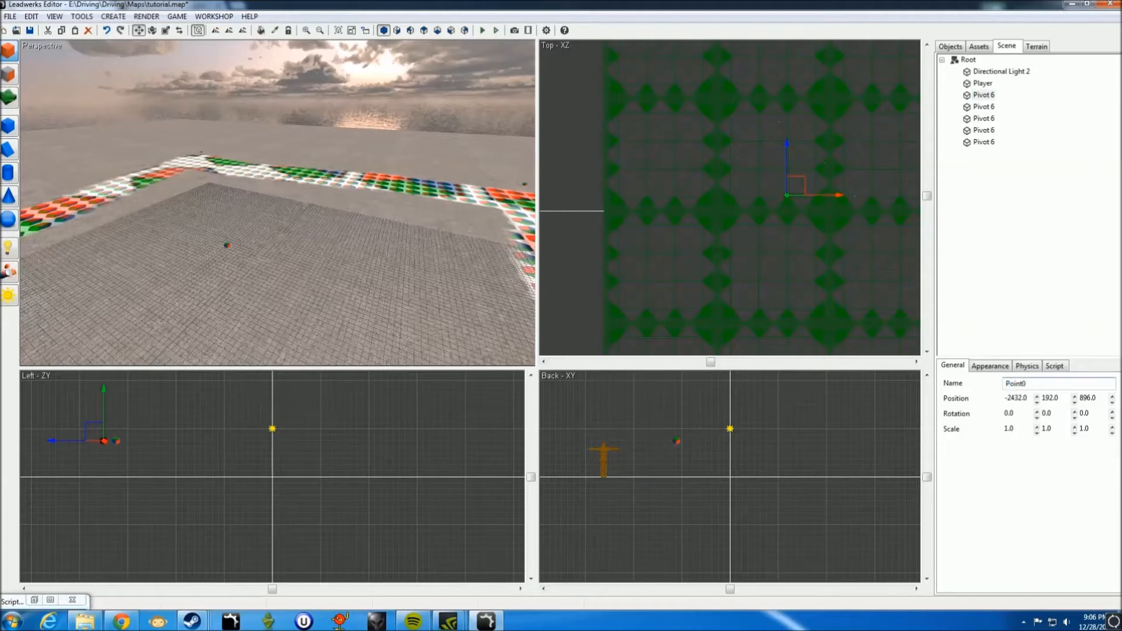
type("int0")
Step: Rename the second pivot in the scene list as Point3 and the third as Point1
left_click(985, 108)
left_click(1029, 383)
type("Poin")
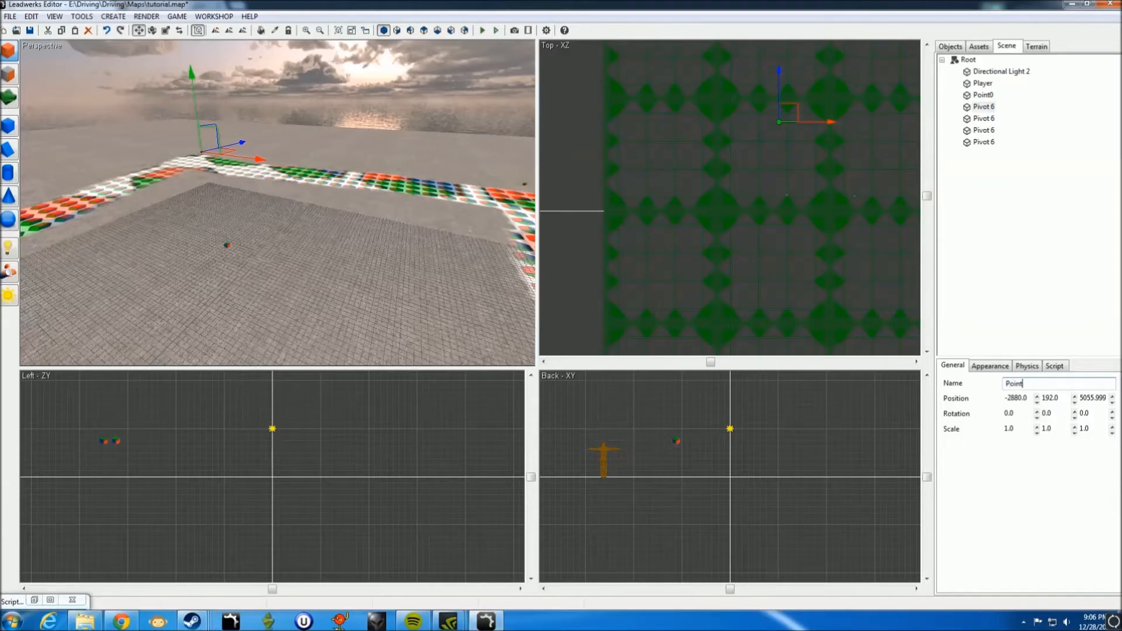
left_click(984, 118)
left_click(1037, 383)
type("P")
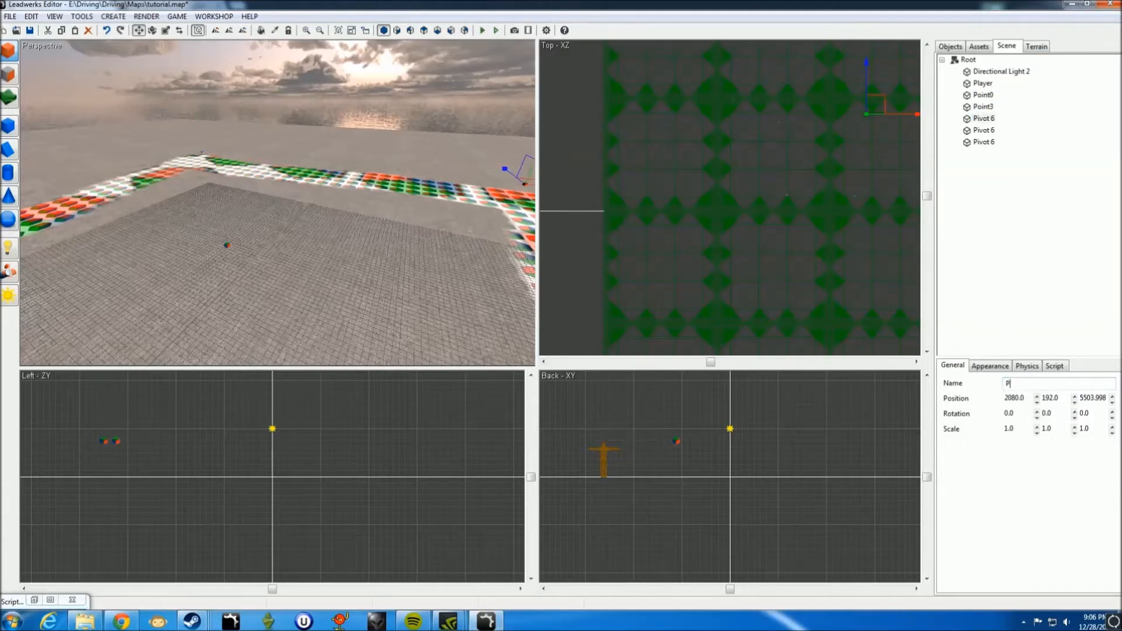
Step: Rename the fourth pivot as Point56 and the pivot in the middle of the loop as RandomName
left_click(987, 130)
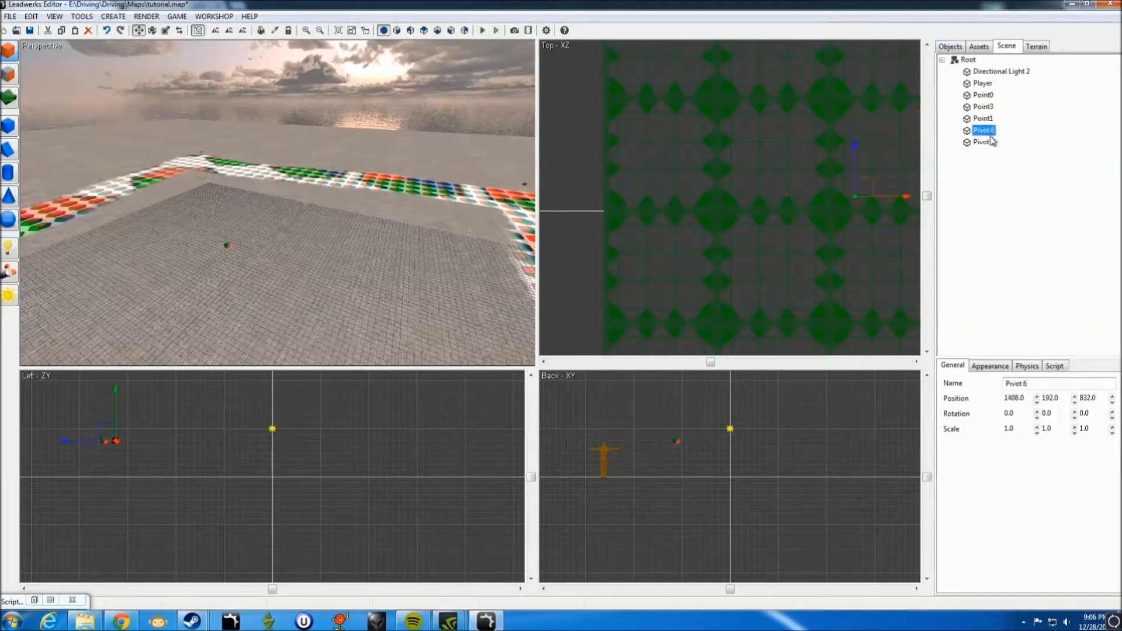
left_click(1026, 384)
type("P")
left_click(986, 142)
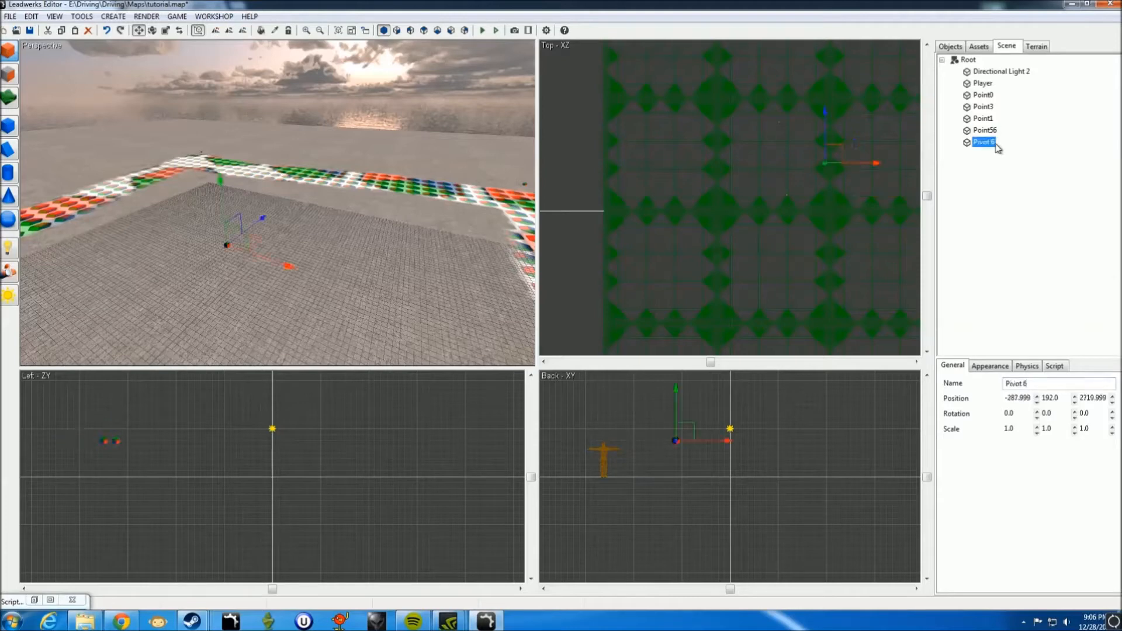
left_click(1052, 384)
type("RT")
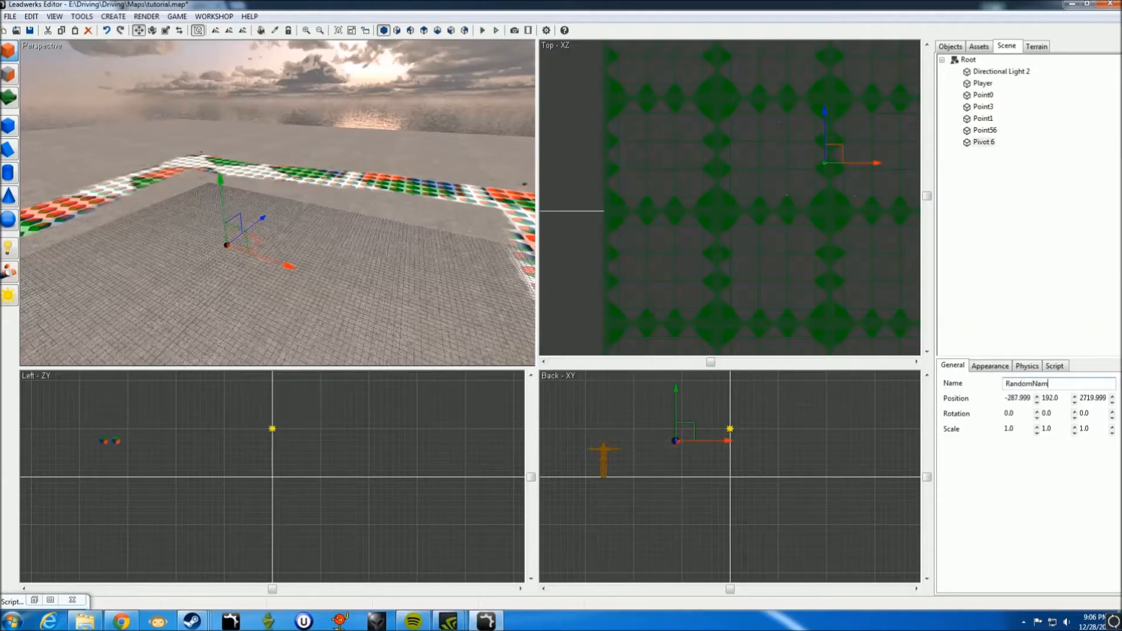
left_click(985, 130)
left_click(996, 142)
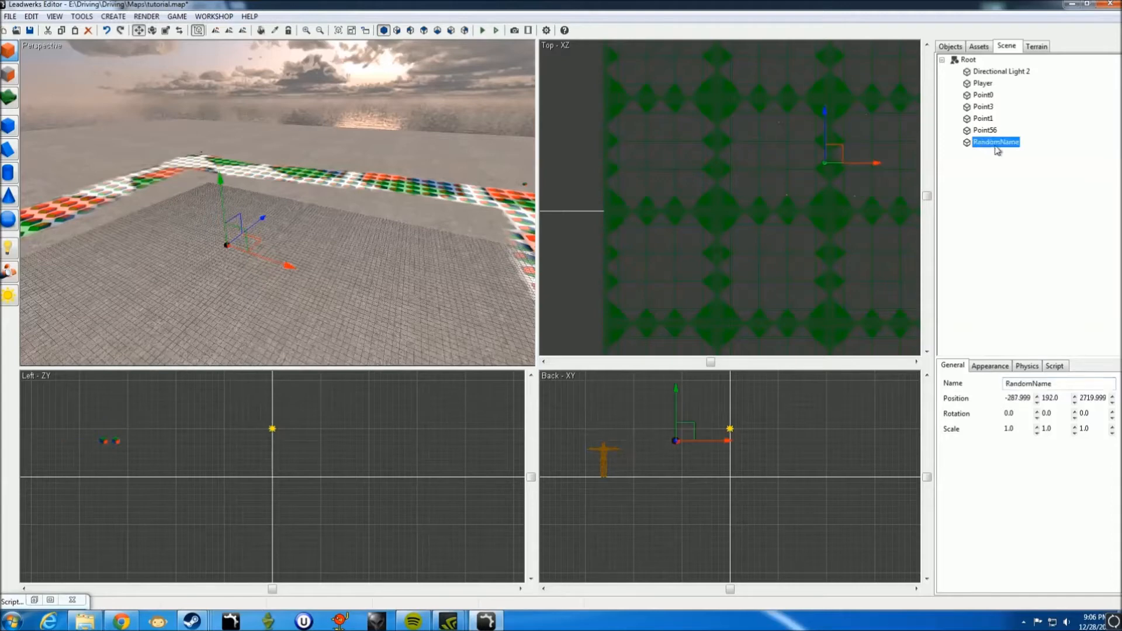
Step: Attach the script point.lua from the AddOns/TrafficWerks folder to Point0, Point3, Point1 and Point56 together
left_click(985, 95)
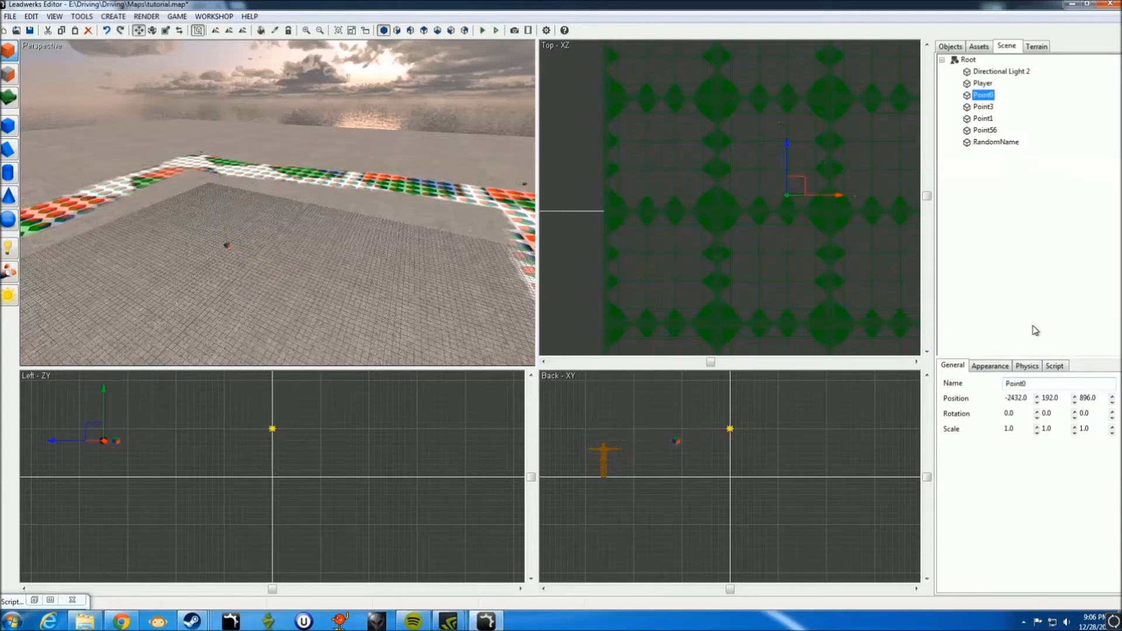
left_click(985, 130, "shift")
left_click(1059, 367)
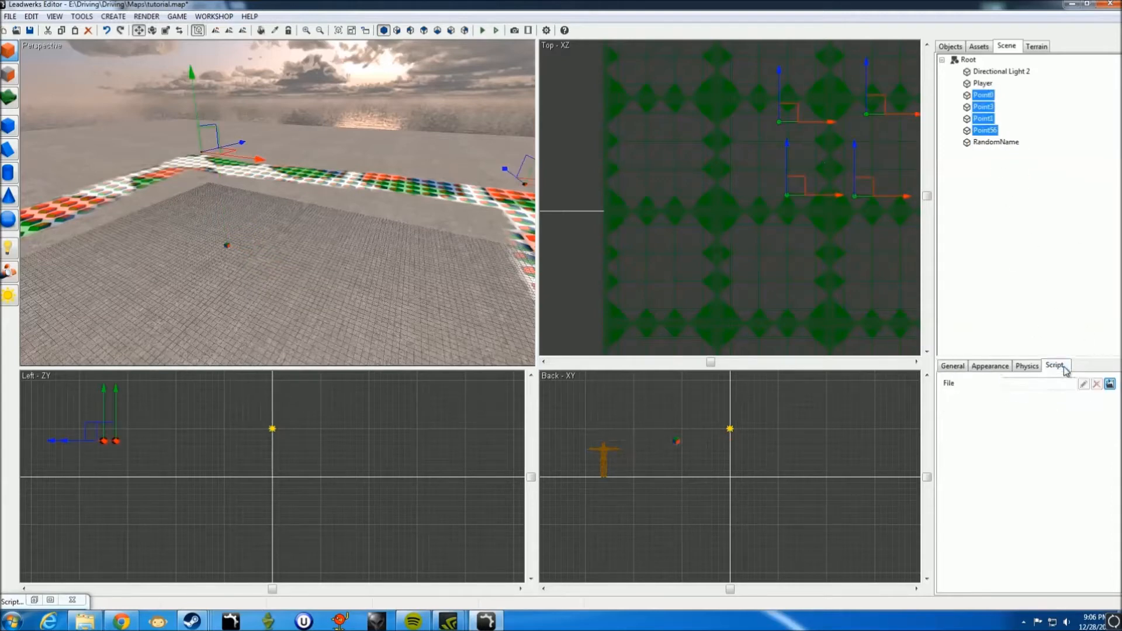
left_click(1110, 384)
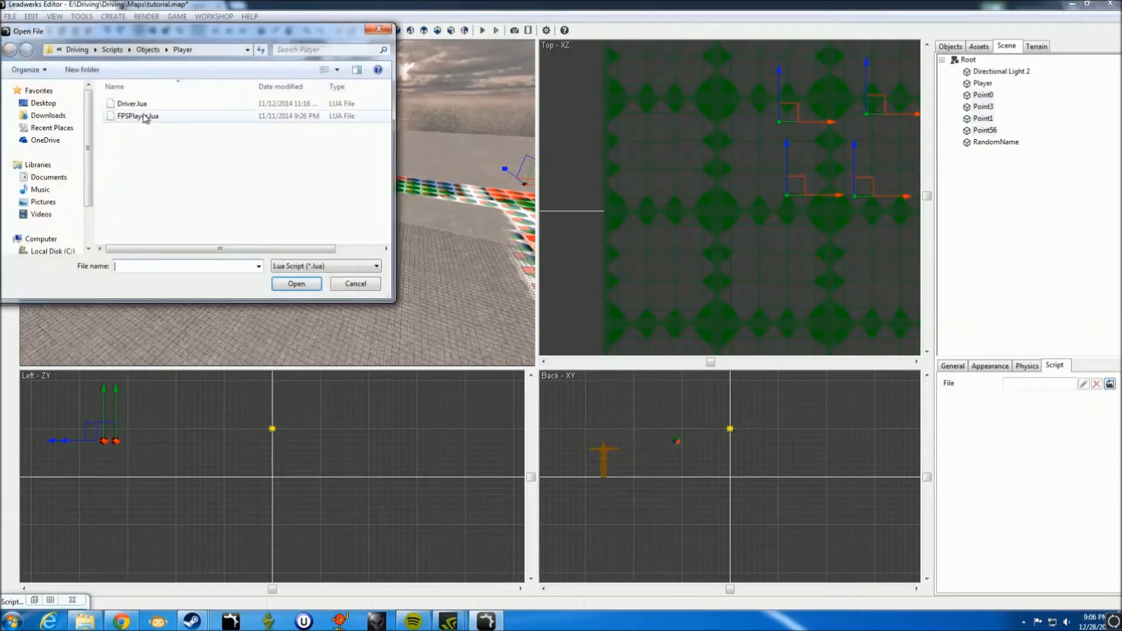
left_click(111, 50)
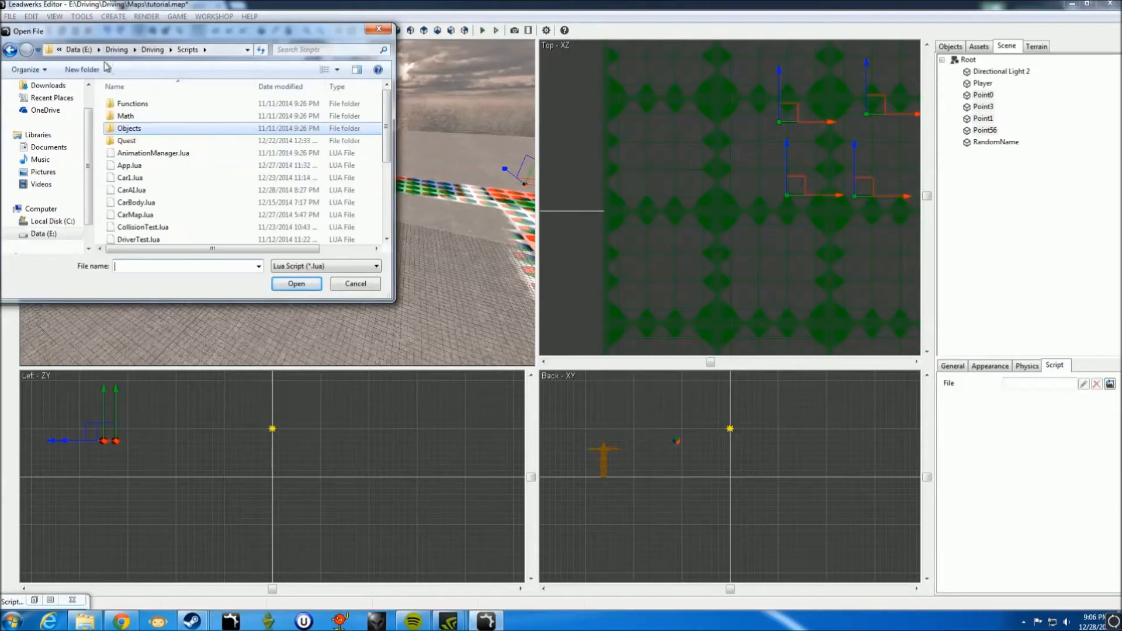
left_click(153, 49)
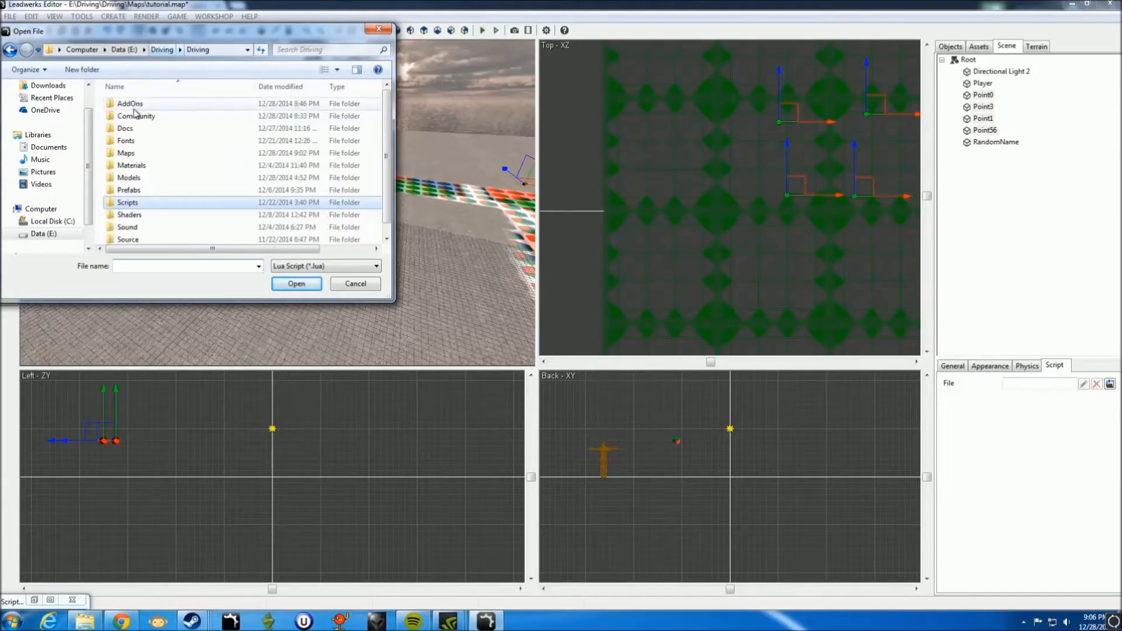
double_click(147, 116)
double_click(149, 105)
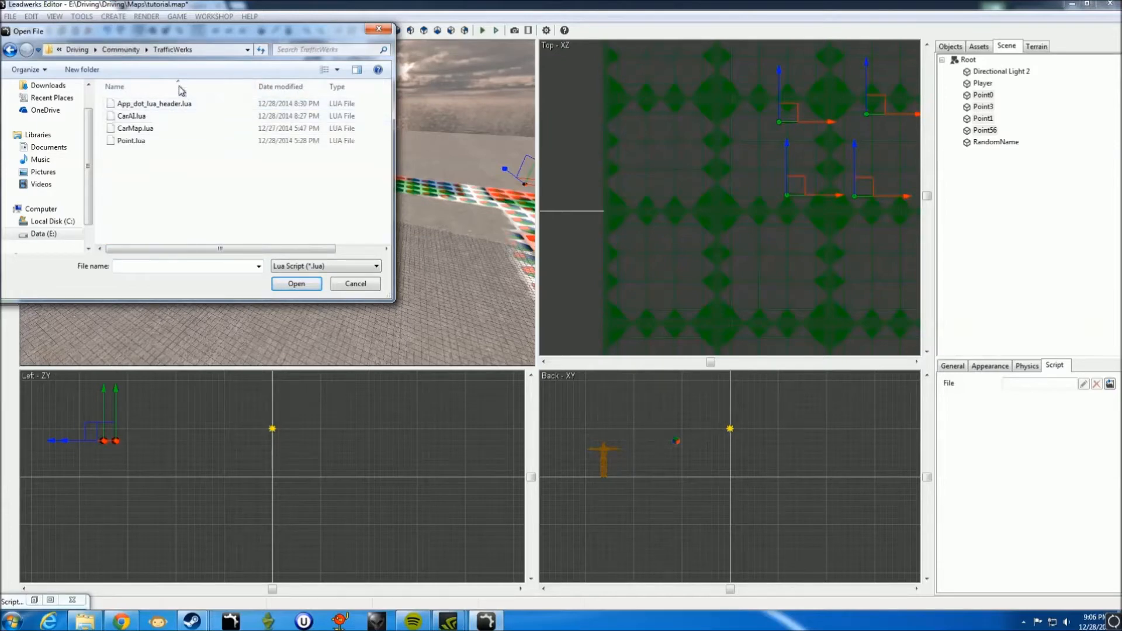
left_click(10, 51)
left_click(10, 50)
double_click(150, 106)
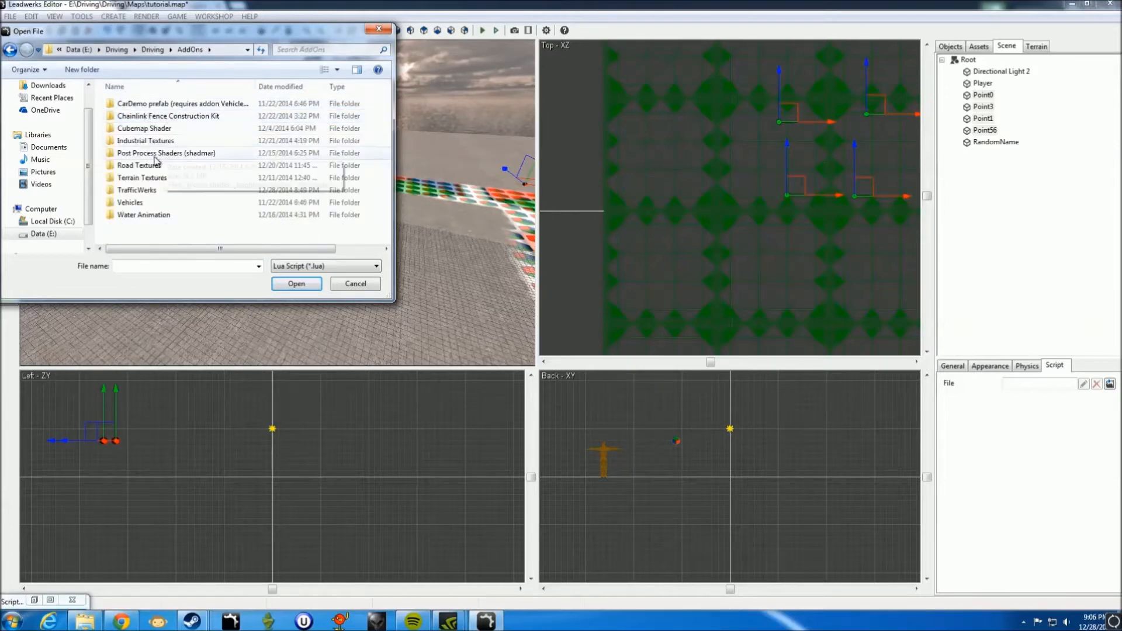
double_click(156, 190)
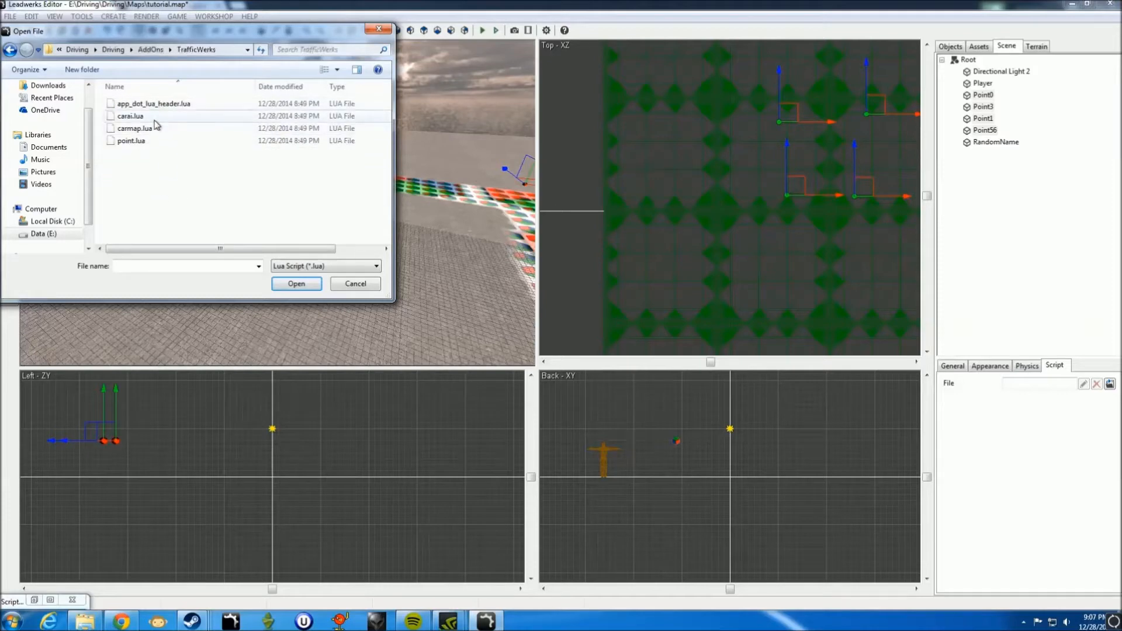
double_click(132, 142)
Step: Make Point0, Point3, Point1 and Point56 children of the RandomName pivot in the scene hierarchy
left_click(985, 95)
left_click(988, 131)
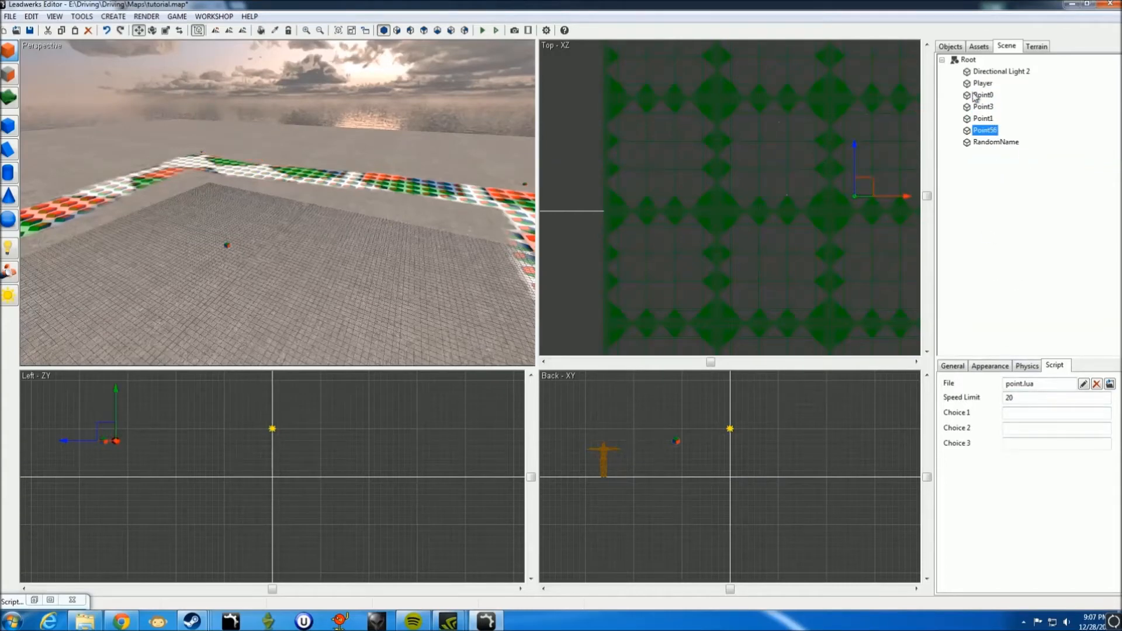
left_click(981, 98, "shift")
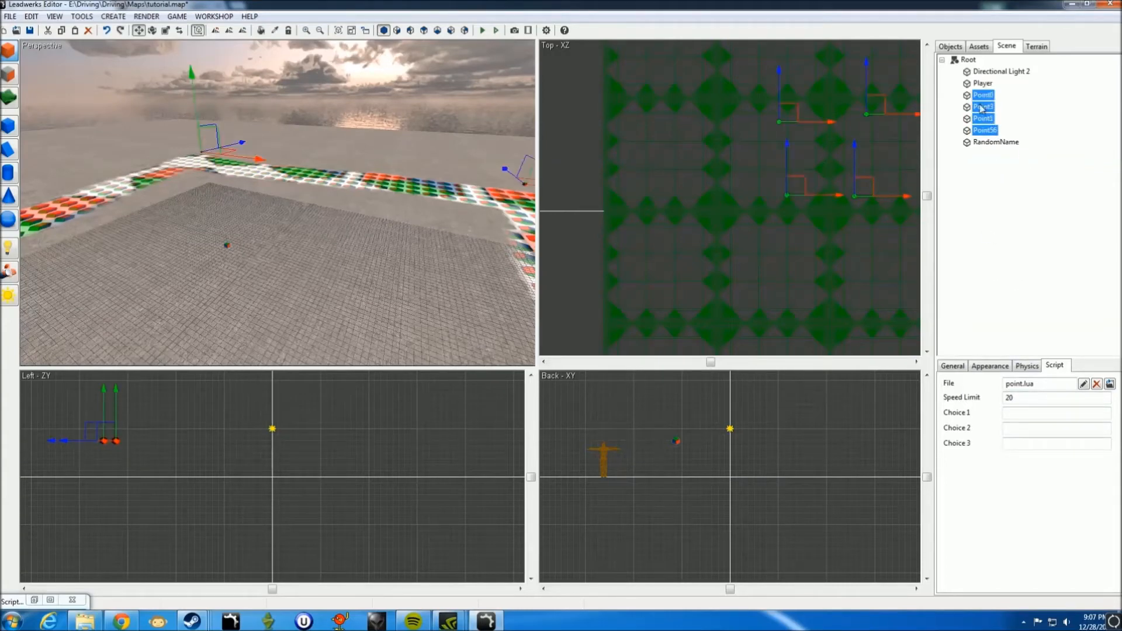
left_click_drag(987, 132, 996, 142)
left_click(995, 107)
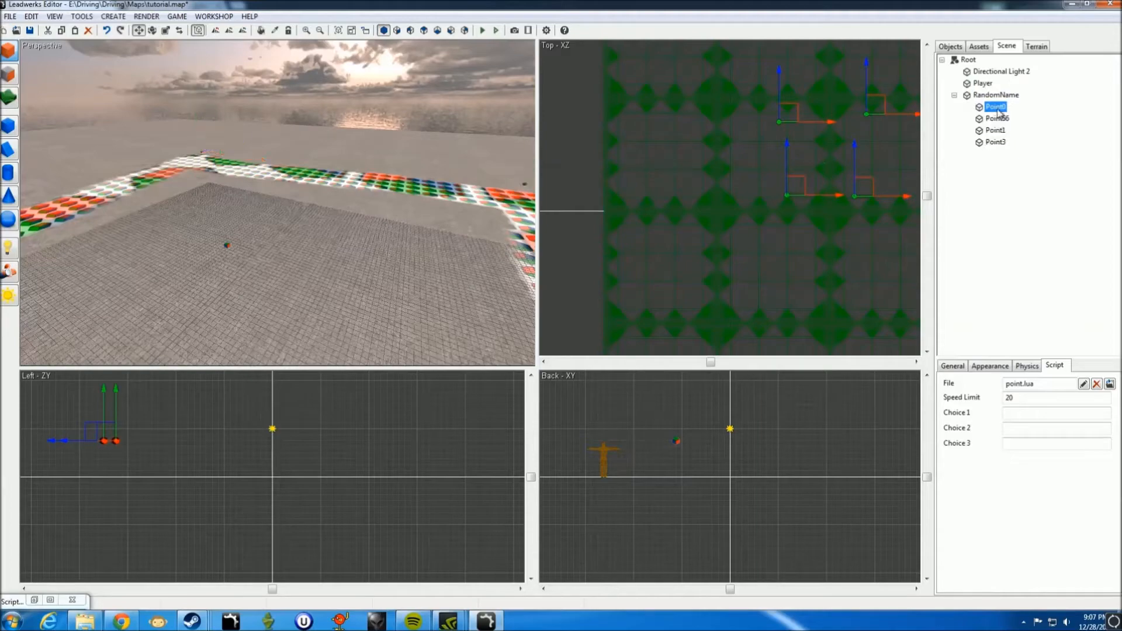
mouse_move(425, 204)
right_mouse_down()
mouse_move(369, 205)
mouse_move(450, 206)
mouse_move(409, 208)
right_mouse_up()
key("s")
right_click_drag(447, 177, 442, 175)
left_click(441, 173)
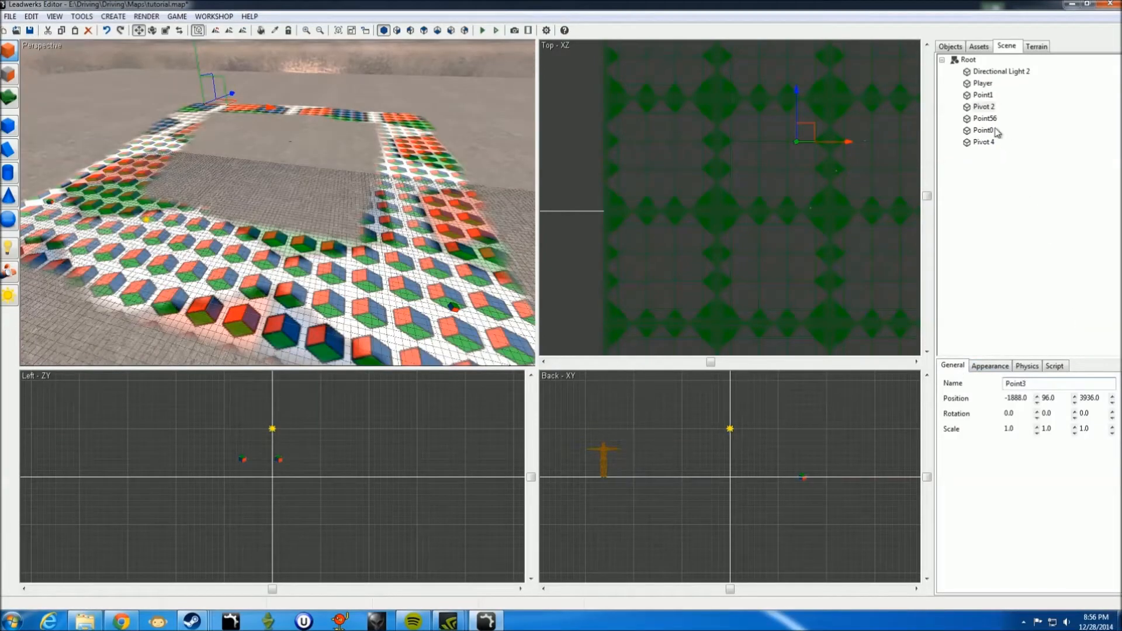
Step: Rename the pivot in the middle of the loop as RandomName
left_click(991, 119)
left_click(993, 132)
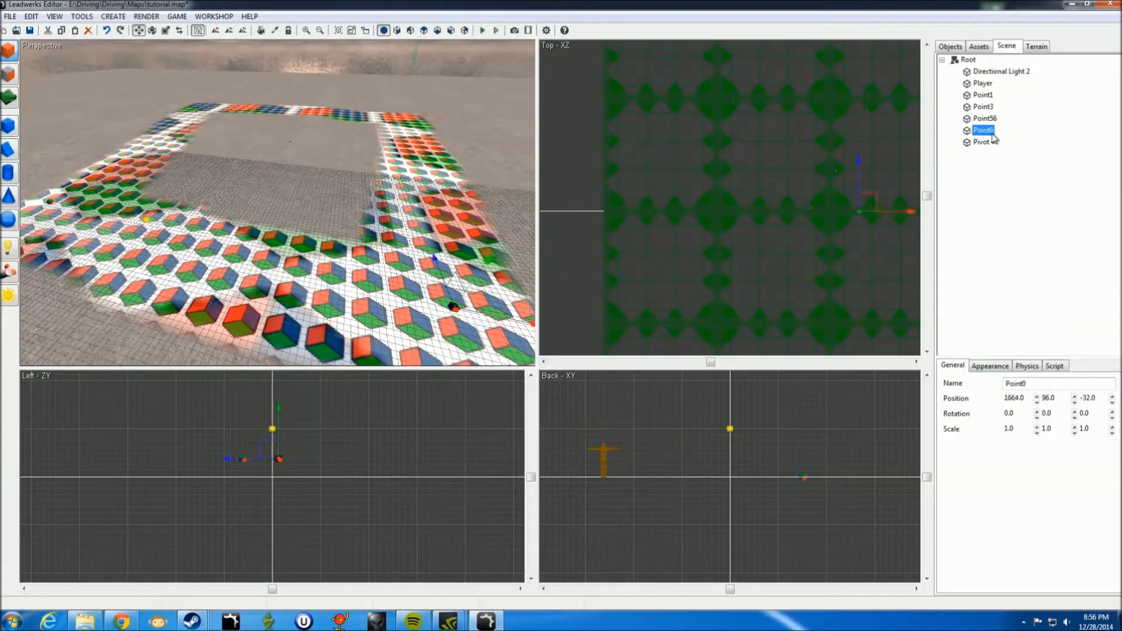
left_click(984, 142)
left_click_drag(1057, 383, 995, 383)
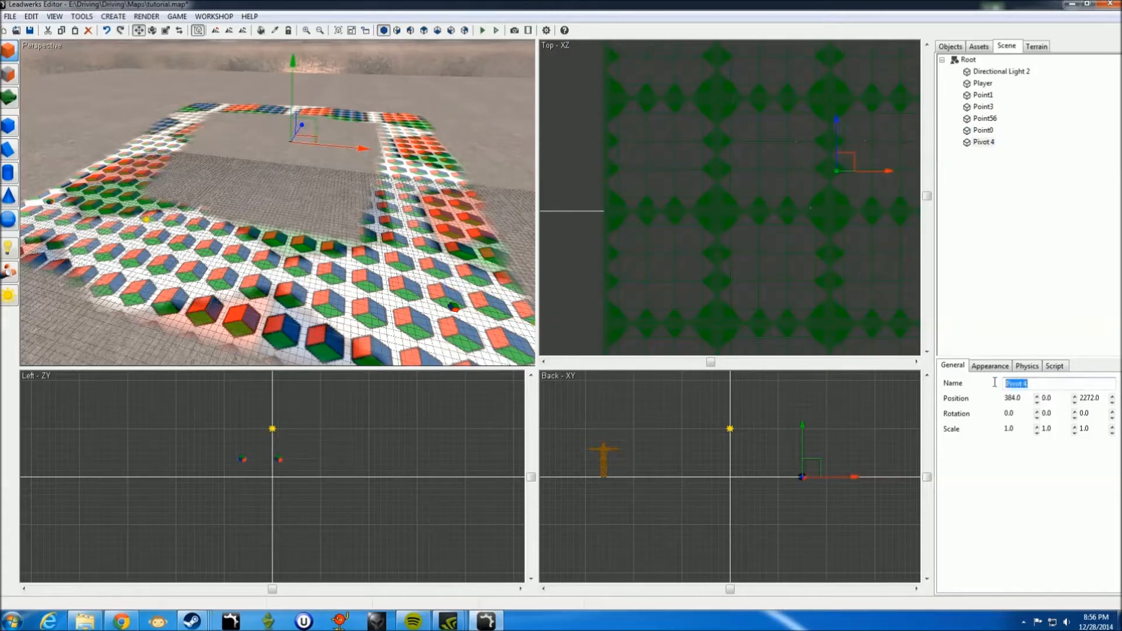
type("Carm")
key("Return")
Step: Make Point1, Point3, Point56 and Point0 children of the RandomName pivot in the scene hierarchy
left_click(982, 95)
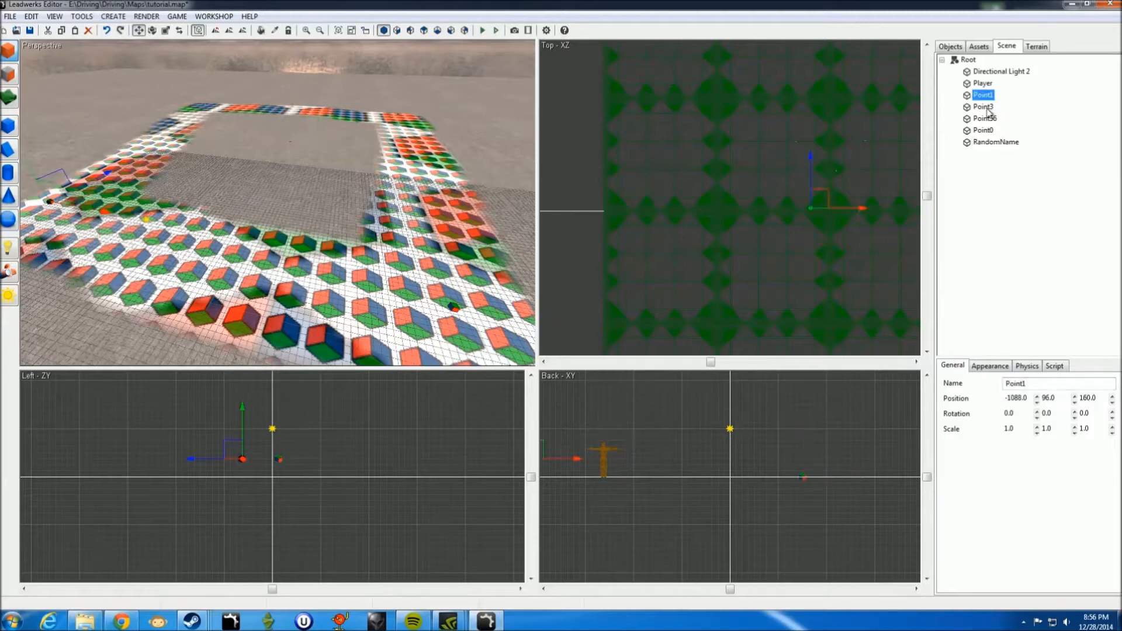
left_click(986, 131, "shift")
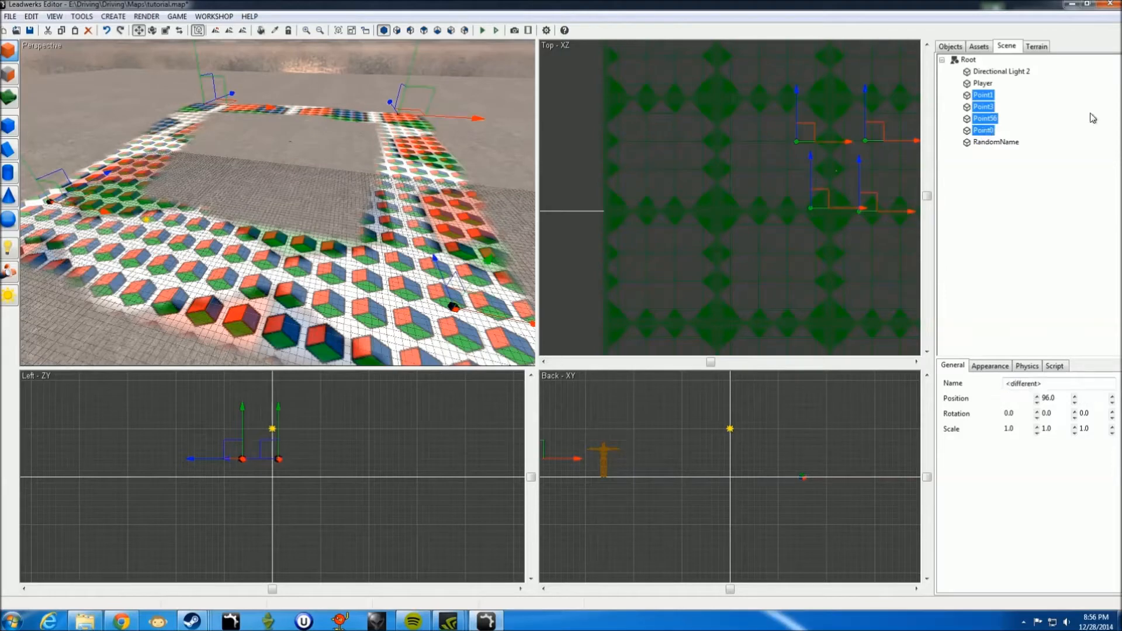
left_click(993, 142)
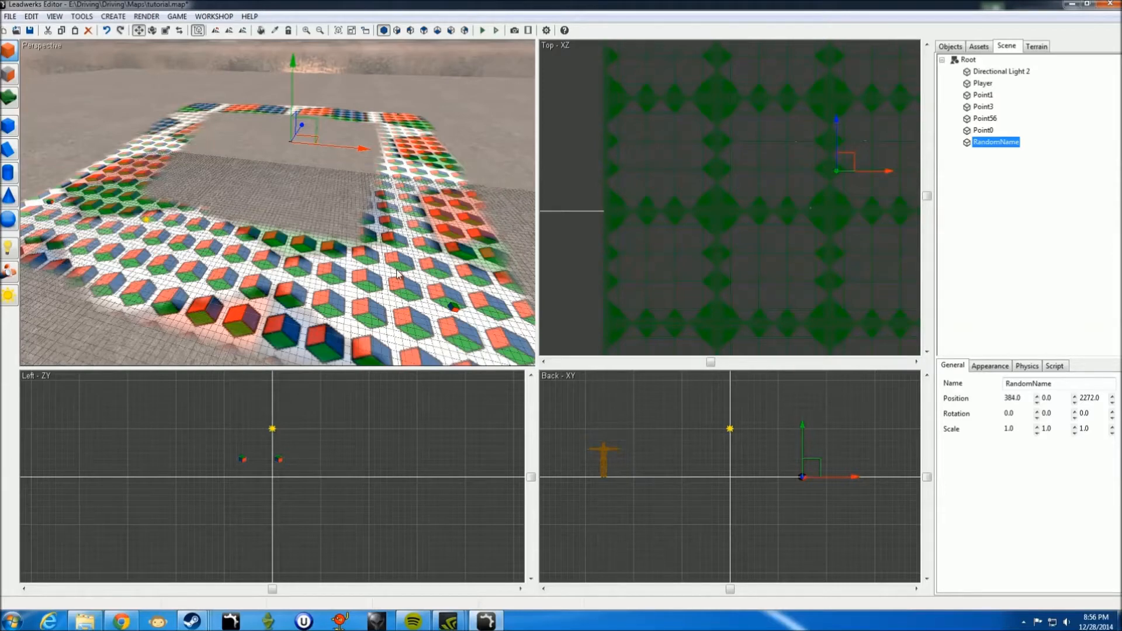
left_click(985, 96)
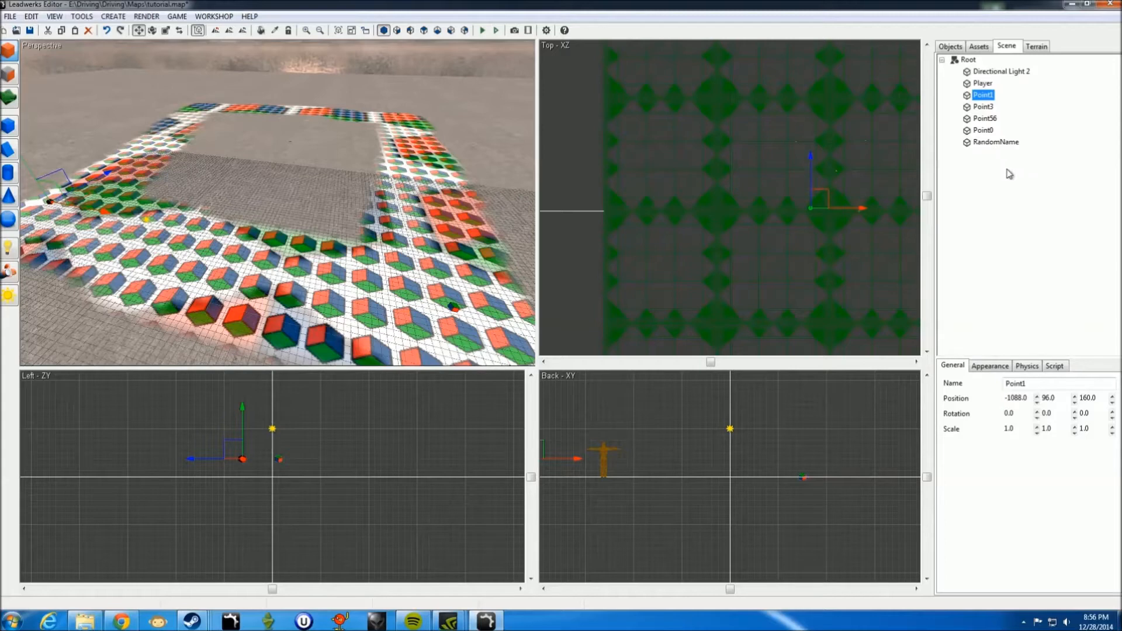
left_click(985, 130, "shift")
left_click_drag(985, 130, 998, 147)
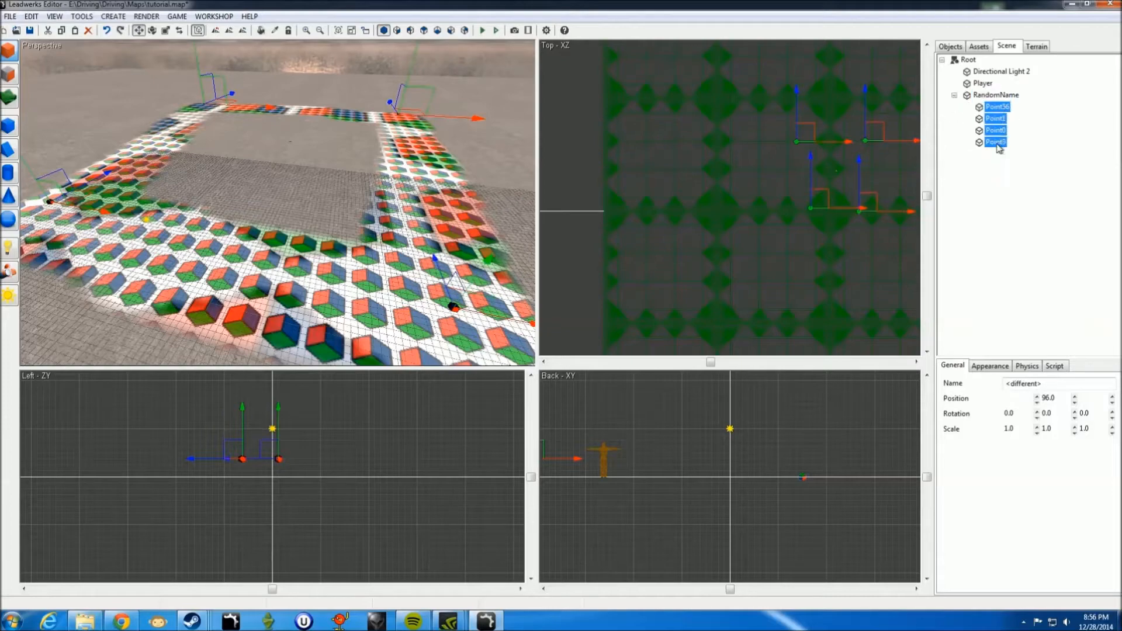
left_click(1000, 95)
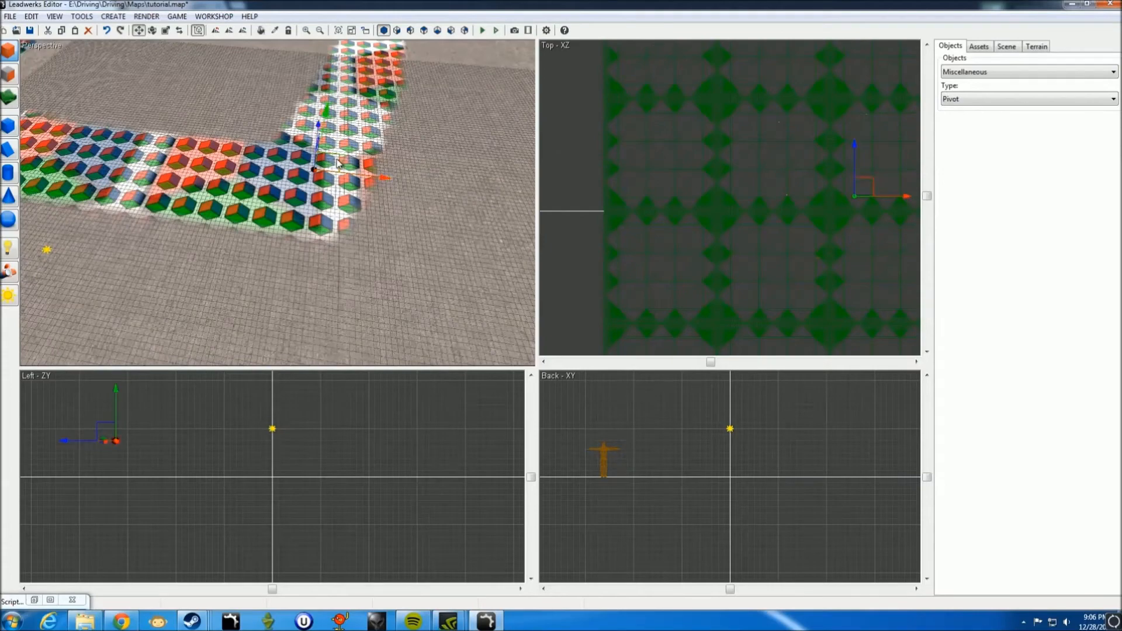
Step: Duplicate the corner pivot and place the copy in the middle of the painted road loop
left_click_drag(337, 163, 193, 21, "shift")
right_click_drag(281, 118, 375, 87)
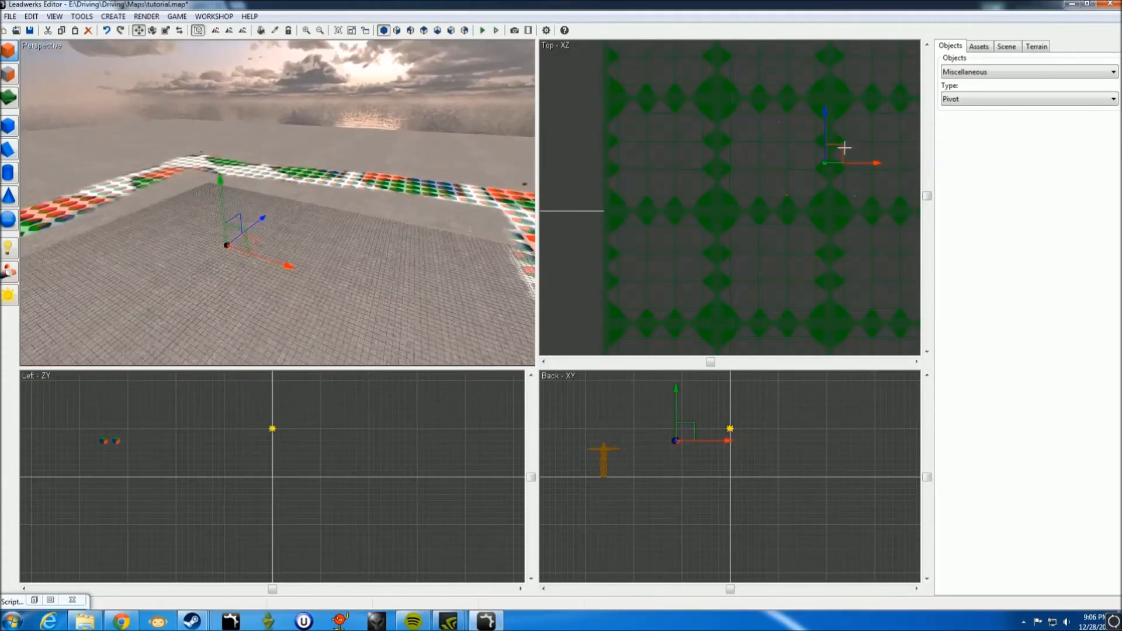
Step: Rename the first pivot in the scene list as Point0
left_click(1007, 47)
left_click(987, 95)
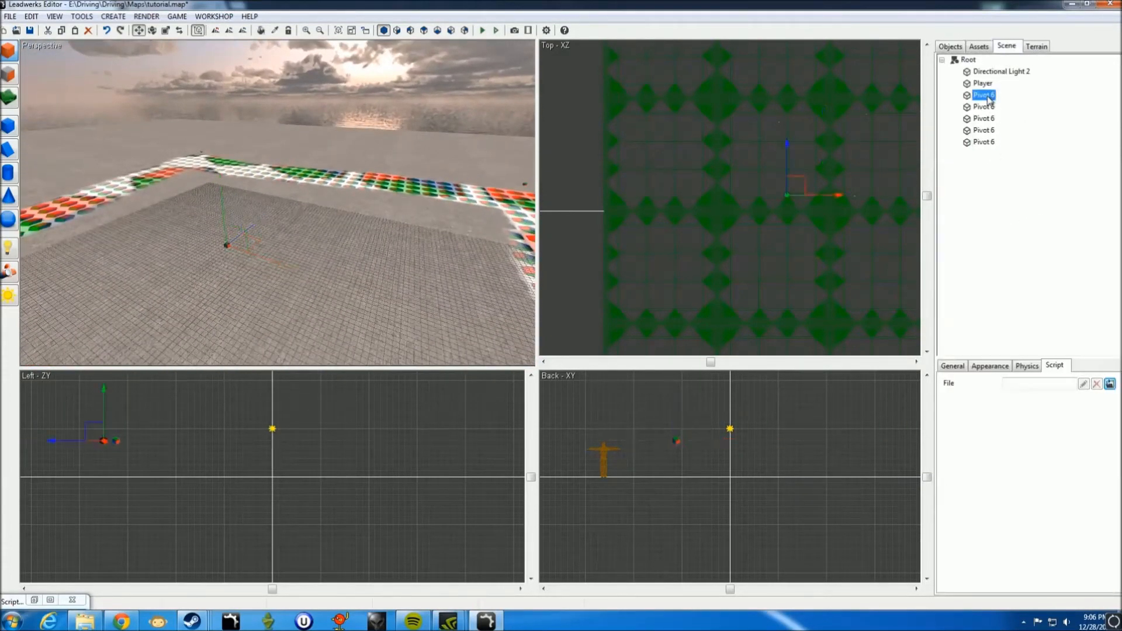
left_click(954, 365)
double_click(1029, 381)
type("Point0")
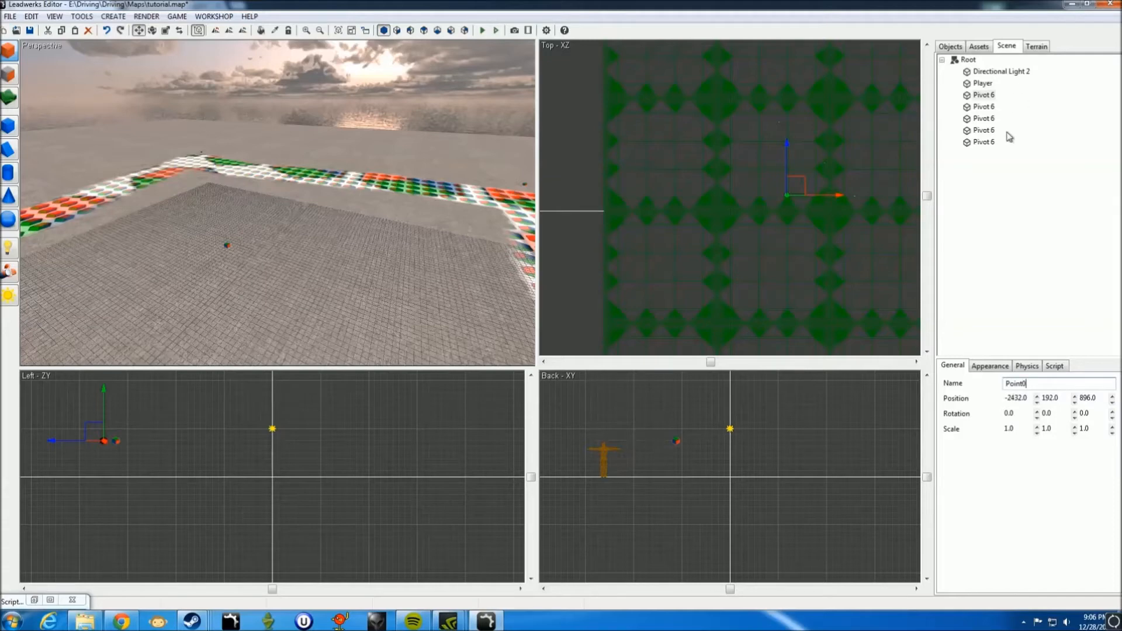
Step: Rename the second pivot in the scene list as Point3 and the third as Point1
left_click(984, 106)
double_click(1031, 384)
type("Po")
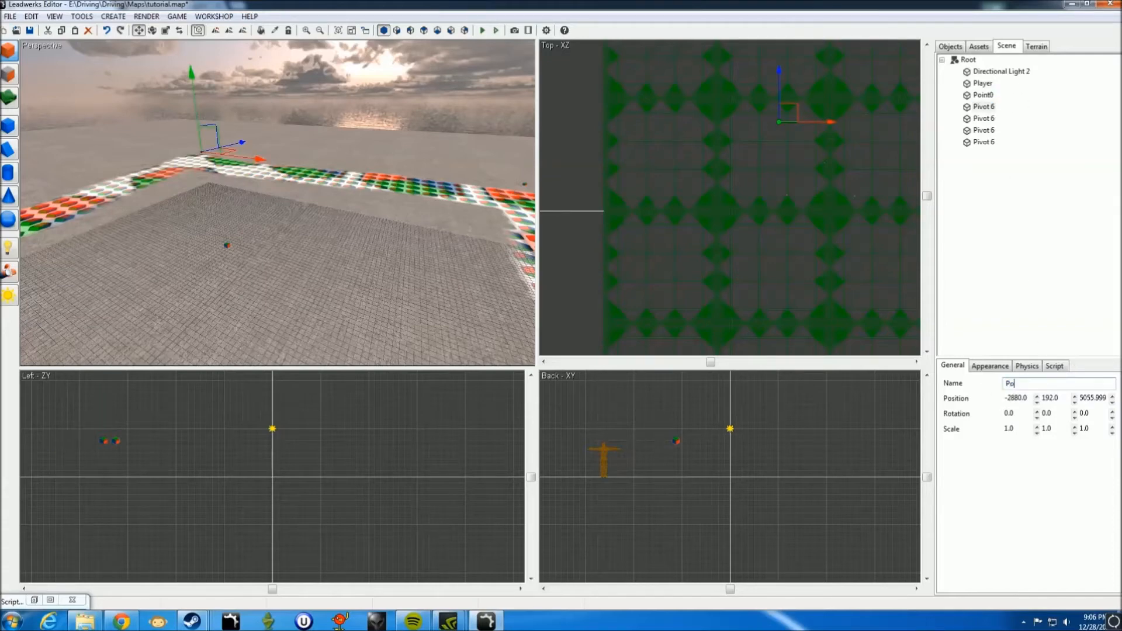
type("int3")
left_click(984, 119)
double_click(1033, 386)
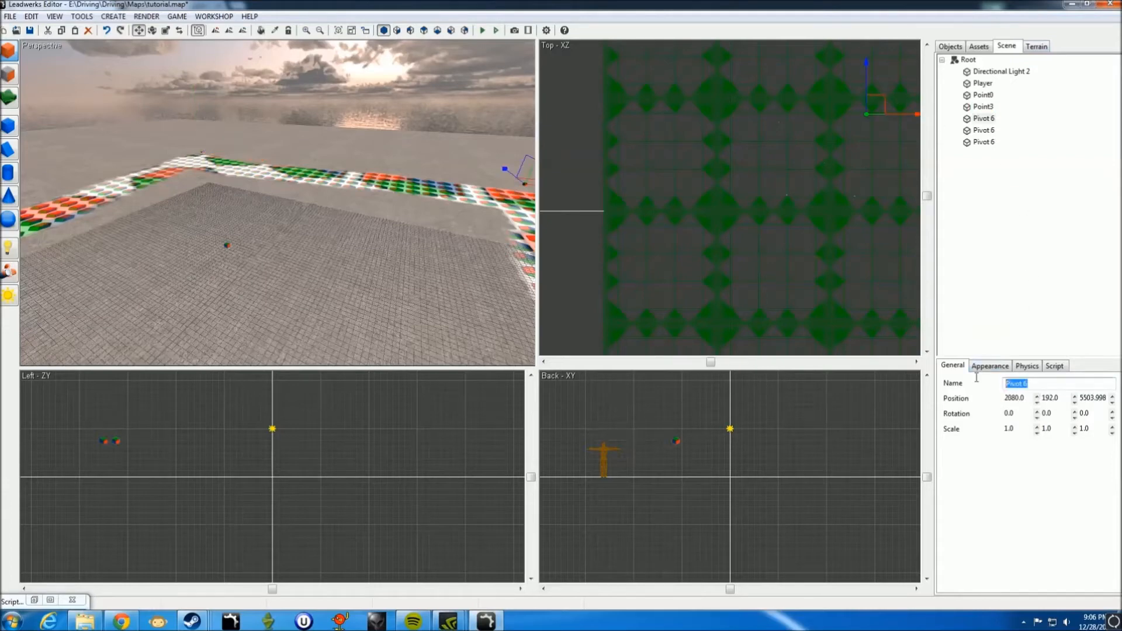
type("Point1")
Step: Rename the fourth pivot in the scene list as Point56 and the pivot in the middle of the loop as RandomName
left_click(984, 130)
double_click(1033, 384)
type("Point56")
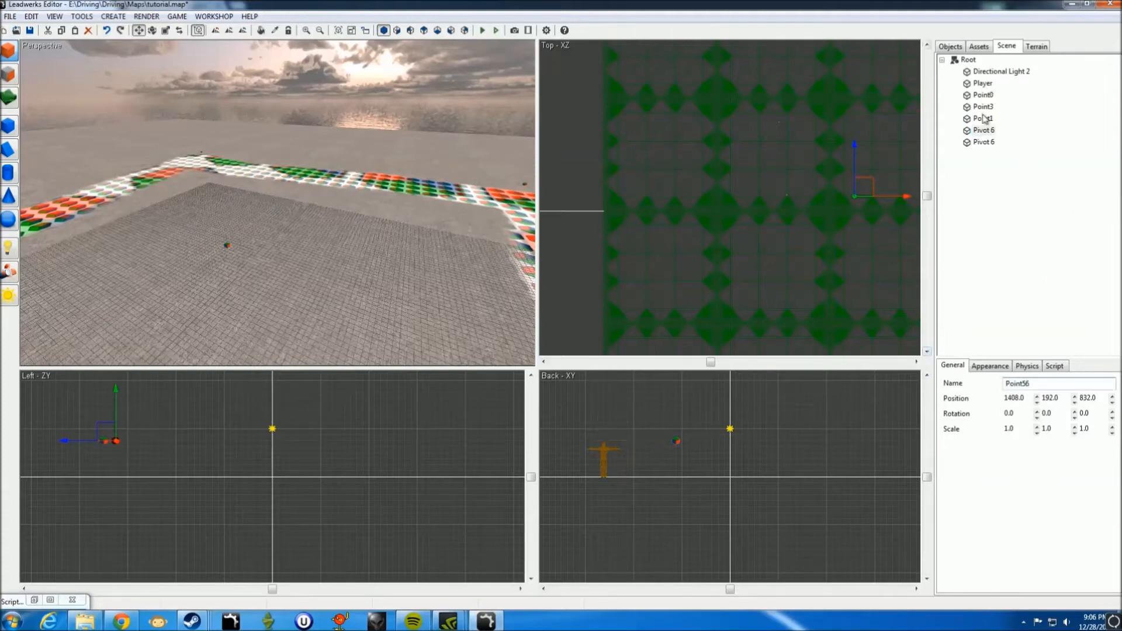
left_click(988, 143)
double_click(997, 380)
type("RT")
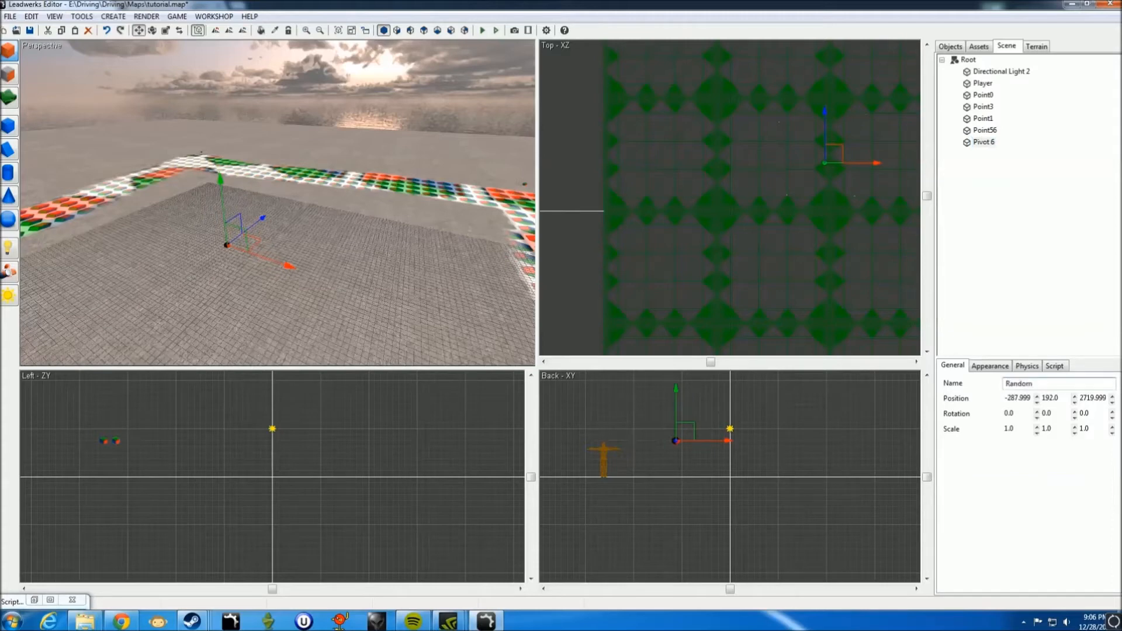
left_click(985, 131)
left_click(994, 144)
Step: Attach the script point.lua from the AddOns/TrafficWerks folder to Point0, Point3, Point1 and Point56 together
left_click(984, 95)
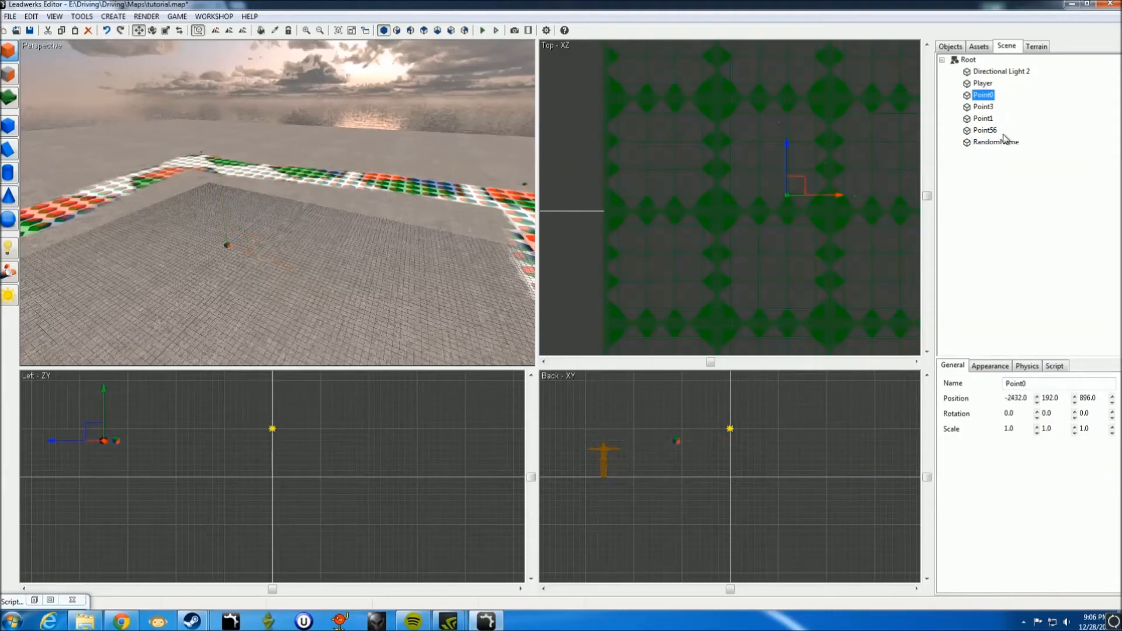
left_click(988, 131, "shift")
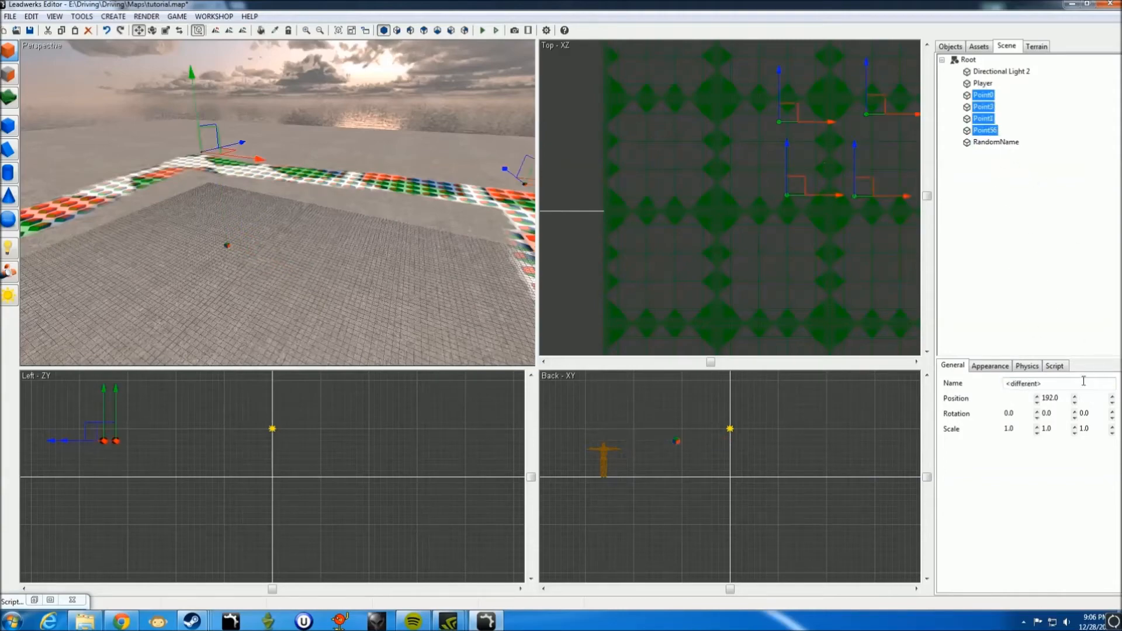
left_click(1055, 366)
left_click(1109, 384)
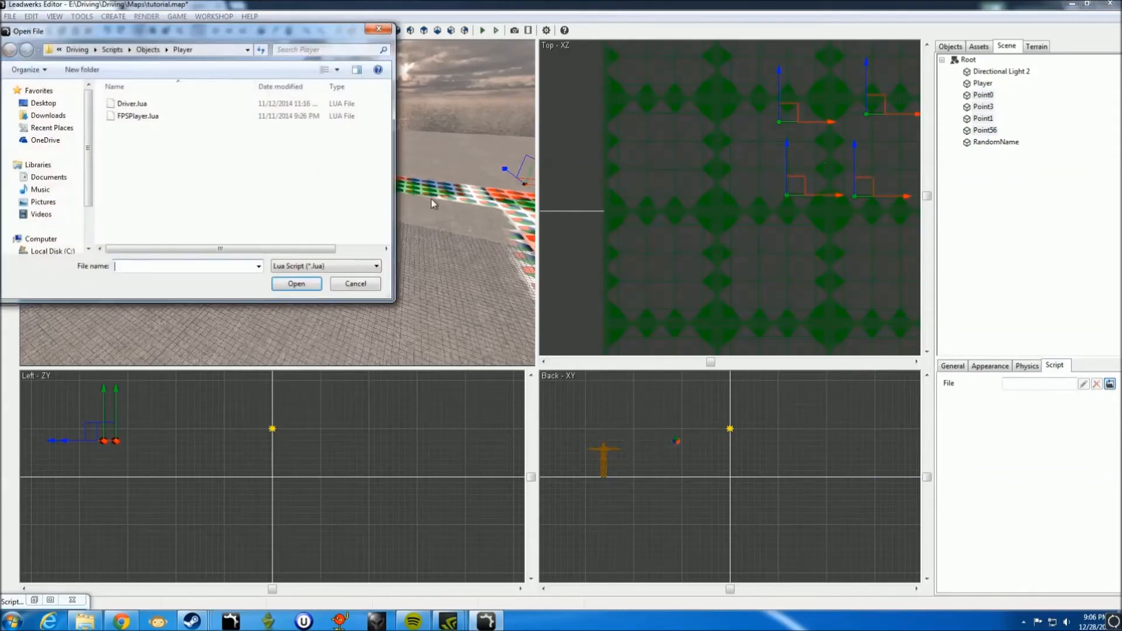
left_click(112, 49)
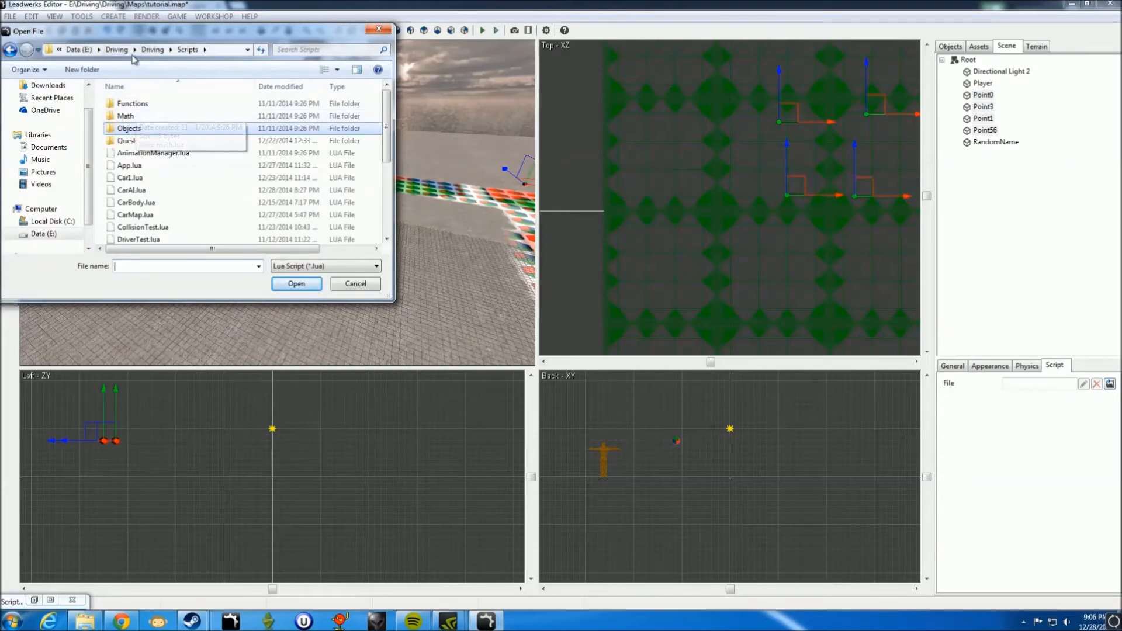
left_click(152, 49)
double_click(136, 116)
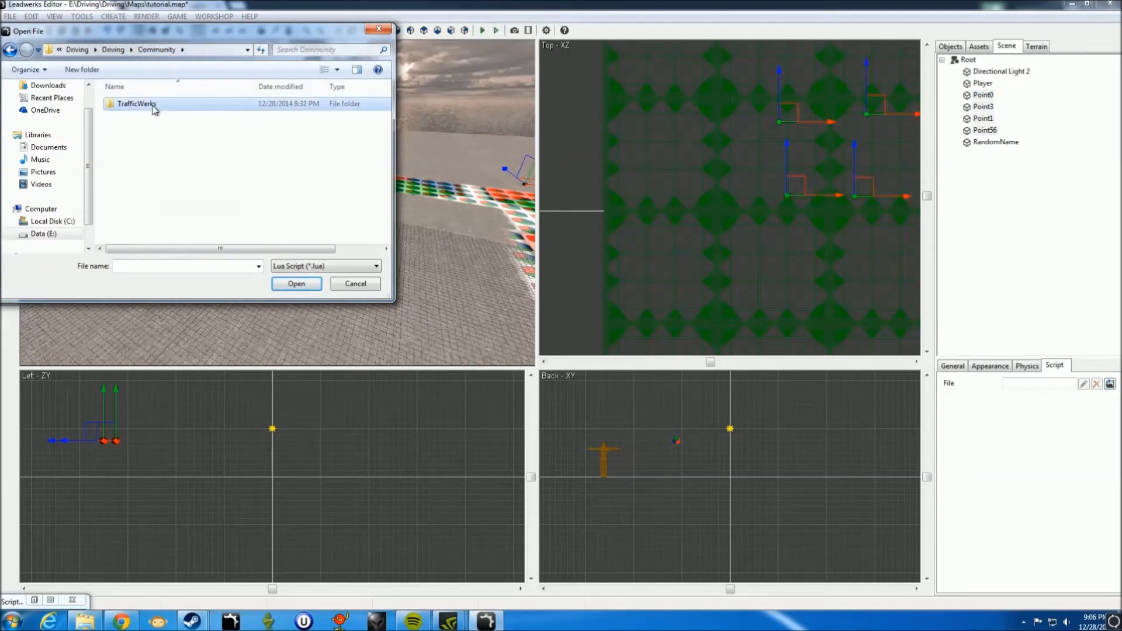
double_click(138, 104)
double_click(8, 52)
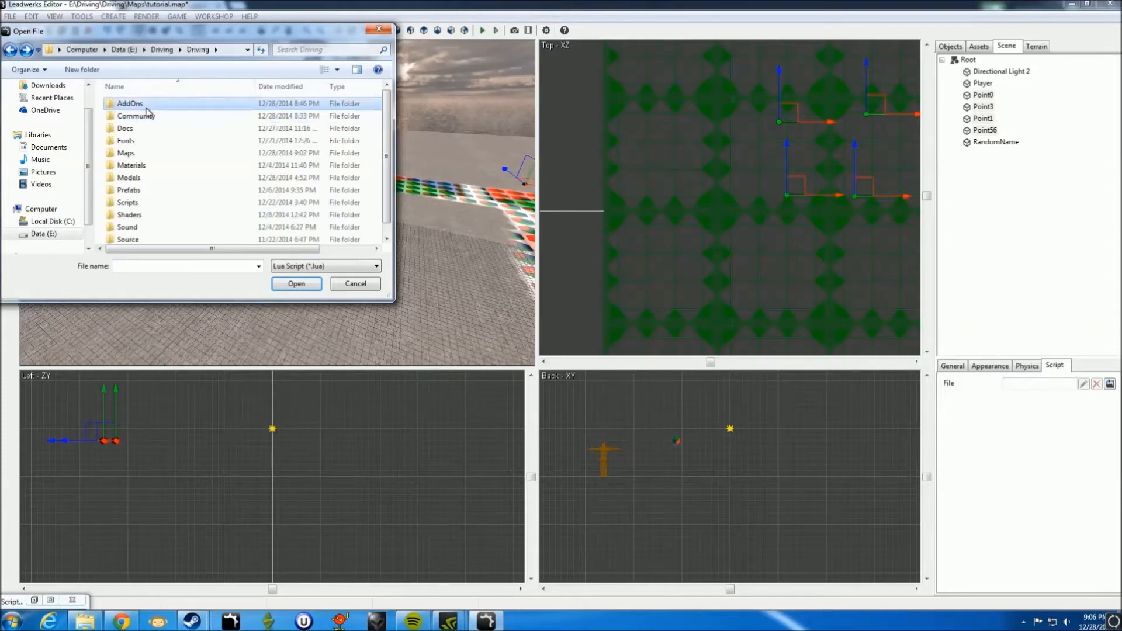
double_click(146, 107)
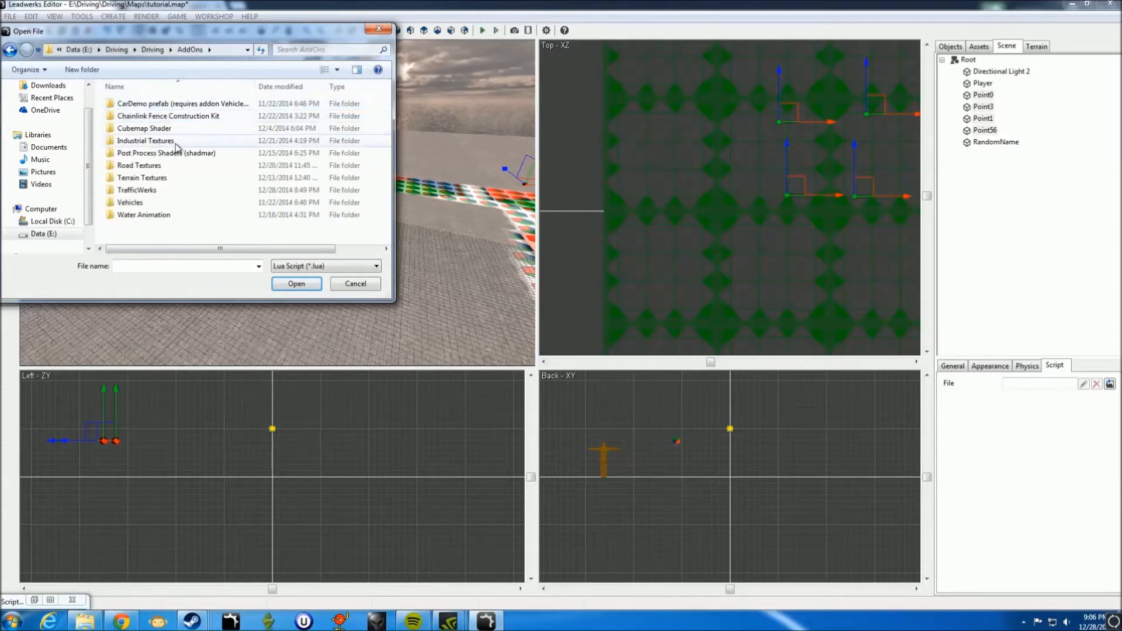
double_click(141, 190)
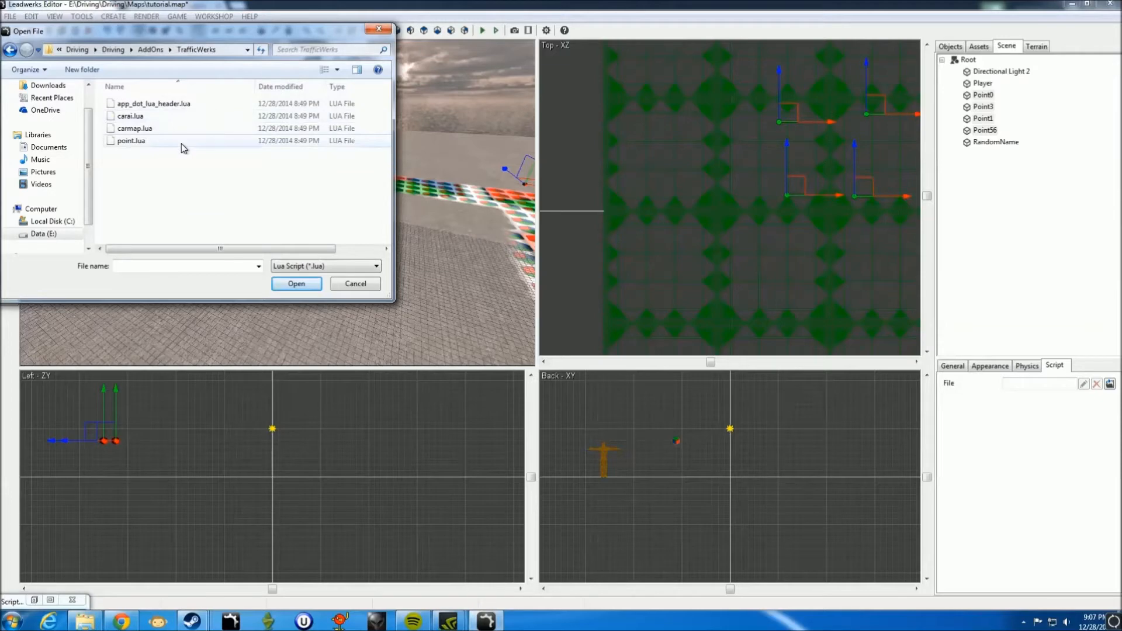
left_click(134, 142)
double_click(135, 142)
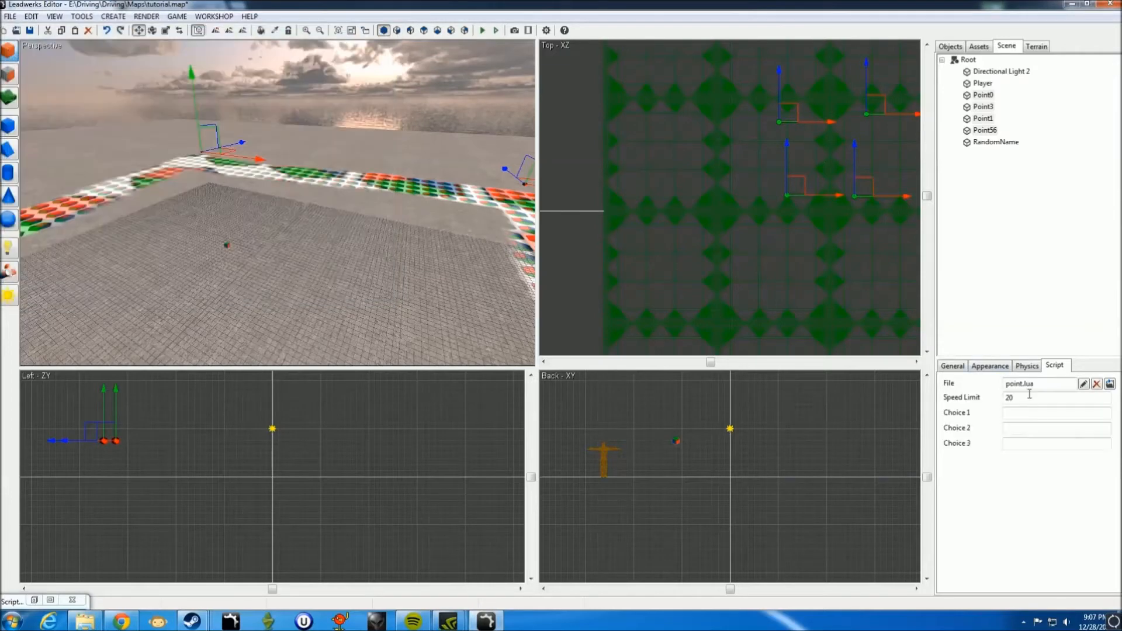
Step: Make the scripted waypoints Point0, Point3, Point1 and Point56 children of the RandomName pivot
left_click(992, 98)
left_click(991, 96)
left_click(985, 129)
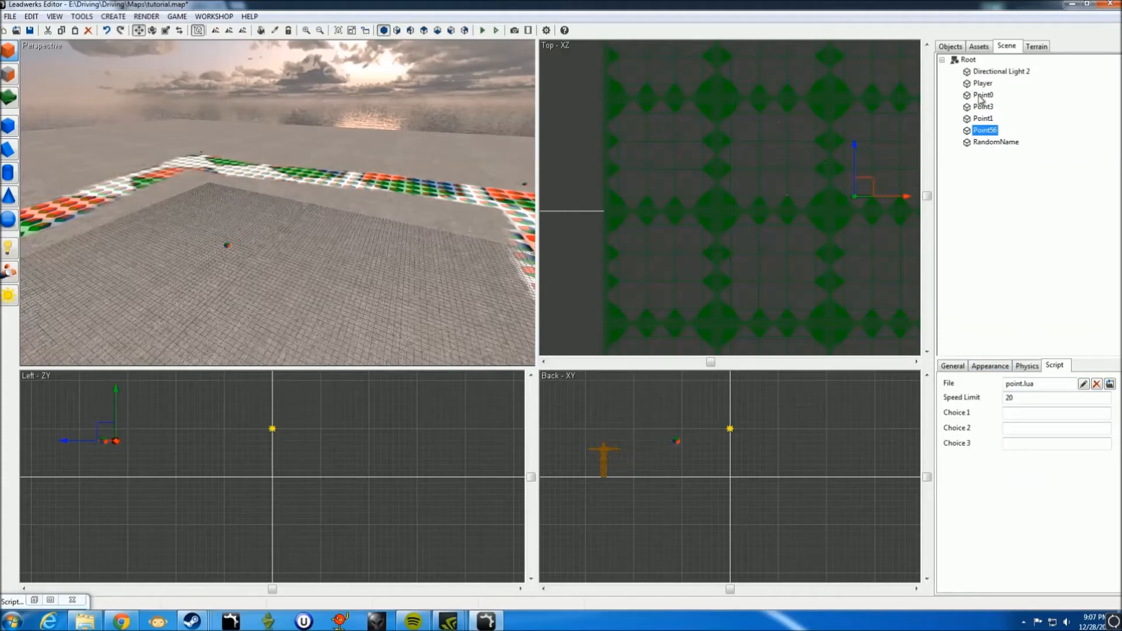
left_click(980, 98, "shift")
left_click_drag(987, 128, 997, 143)
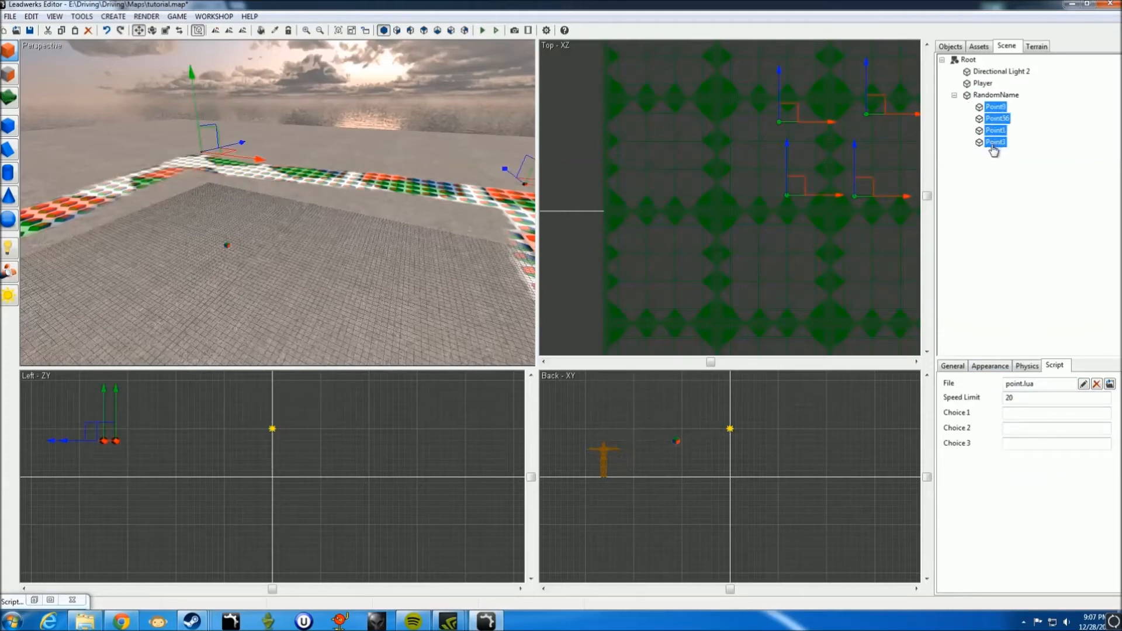
left_click(997, 109)
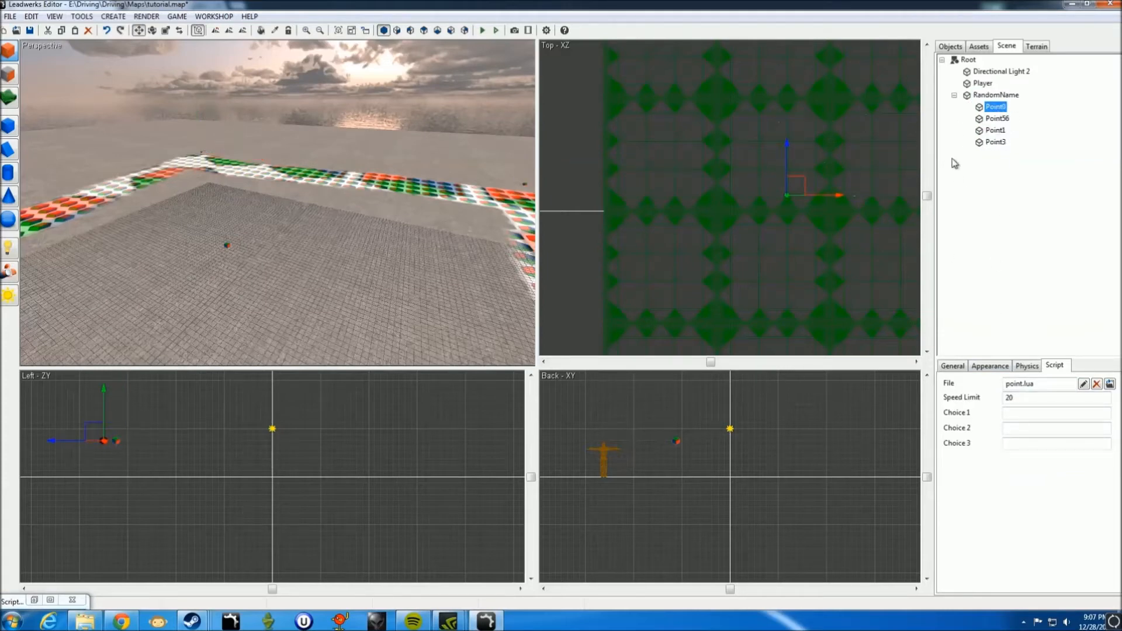
right_click_drag(423, 215, 441, 176)
key("d")
key("s")
left_click(441, 177)
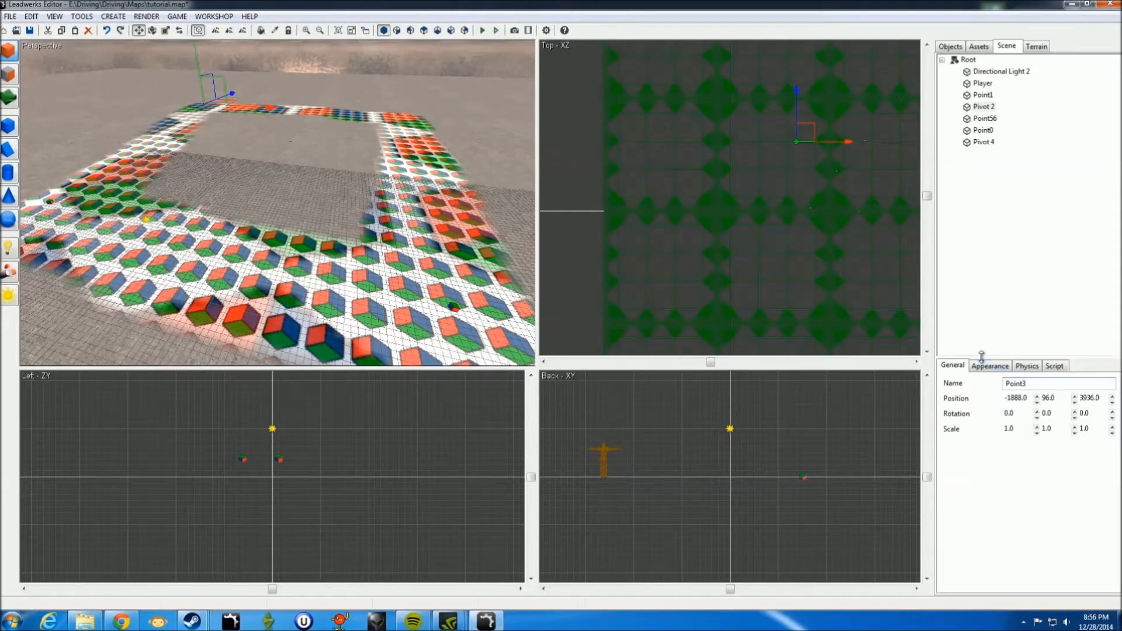
Step: Rename the pivot in the middle of the loop as RandomName and make Point1, Point3, Point56 and Point0 its children
left_click(984, 118)
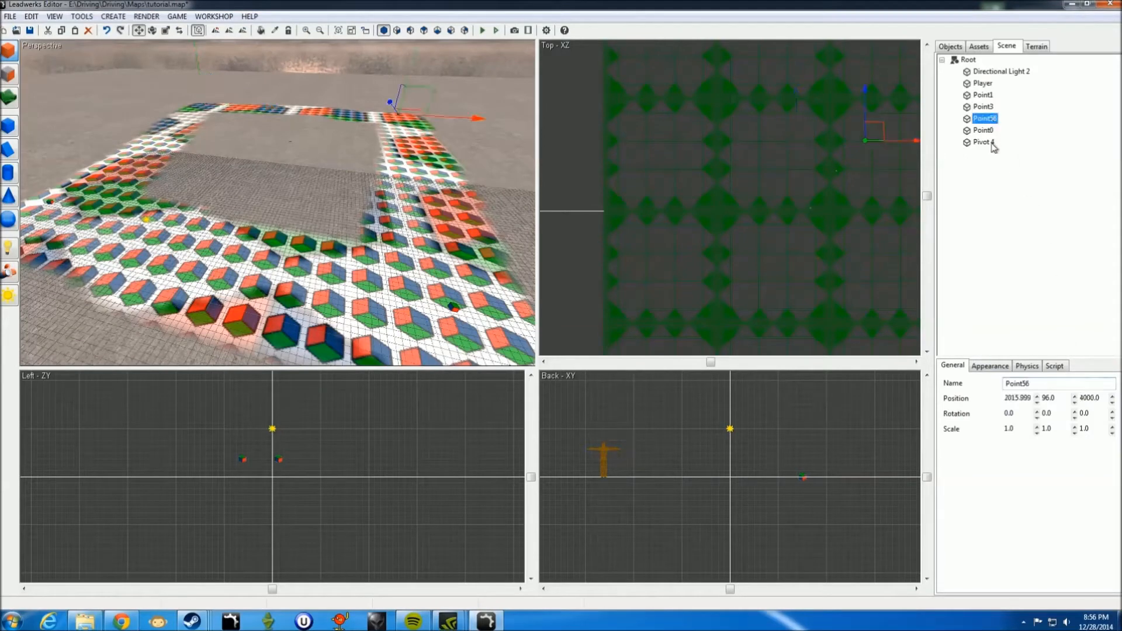
left_click(991, 142)
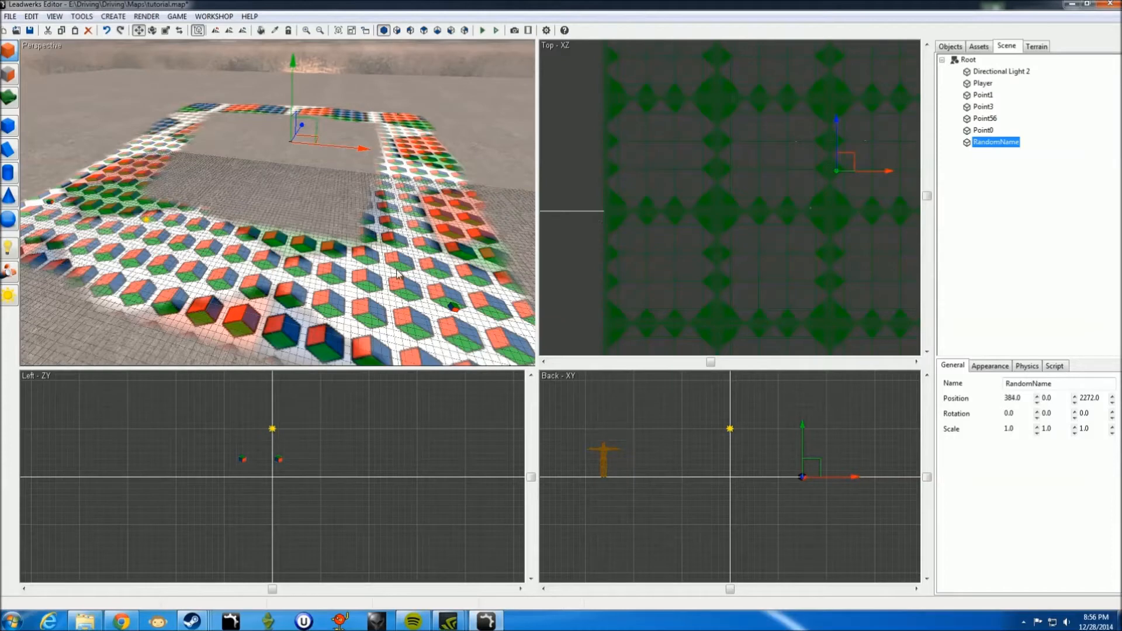
left_click(983, 95)
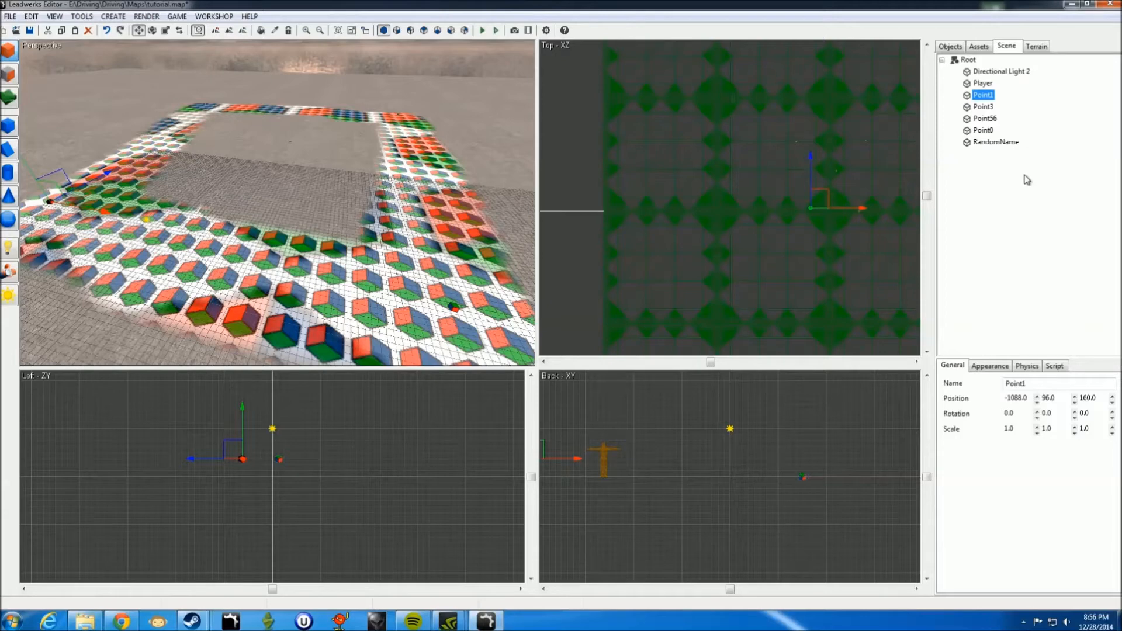
left_click(983, 130, "shift")
mouse_move(983, 129)
left_mouse_down()
mouse_move(995, 153)
mouse_move(995, 143)
left_mouse_up()
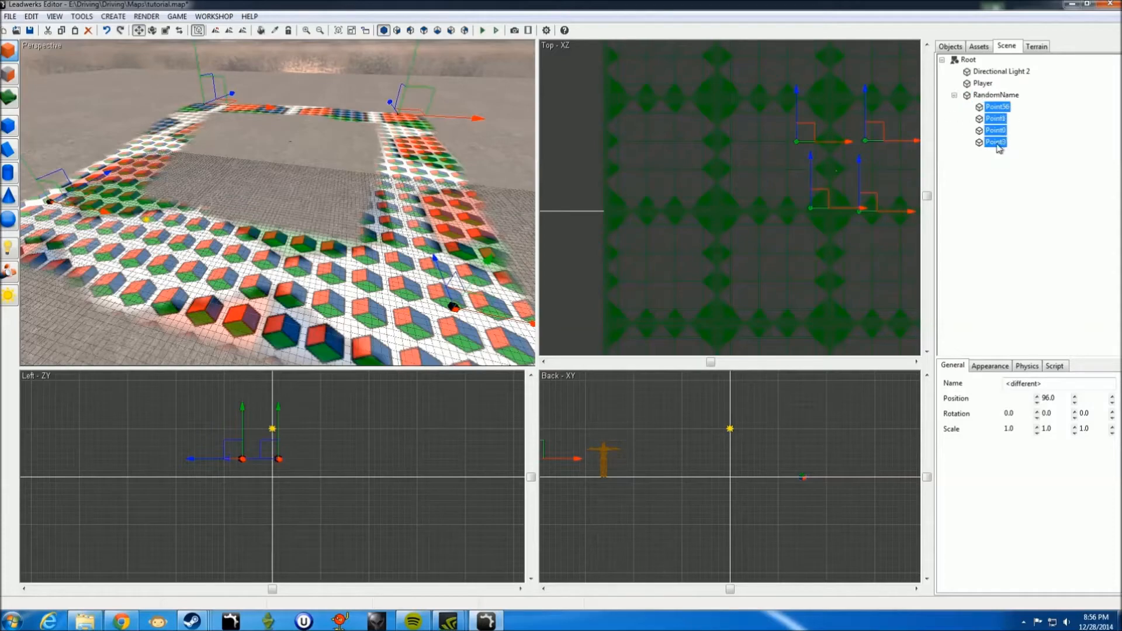
left_click(1000, 97)
Step: Check the general properties of the Point0 and Point56 waypoints
right_click_drag(390, 225, 391, 226)
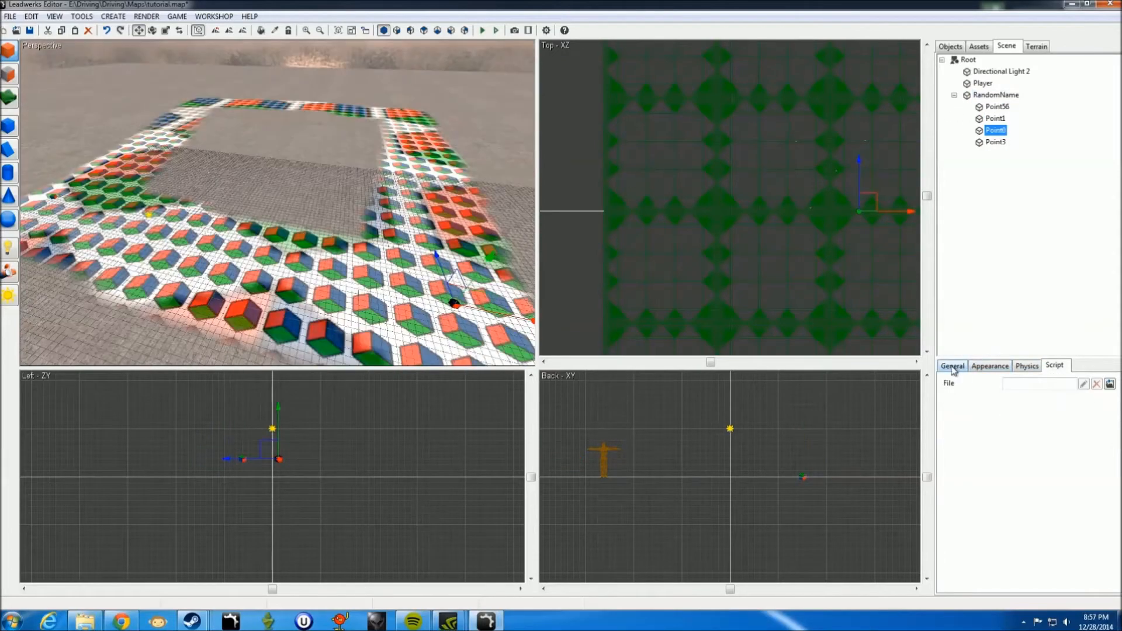
left_click(952, 367)
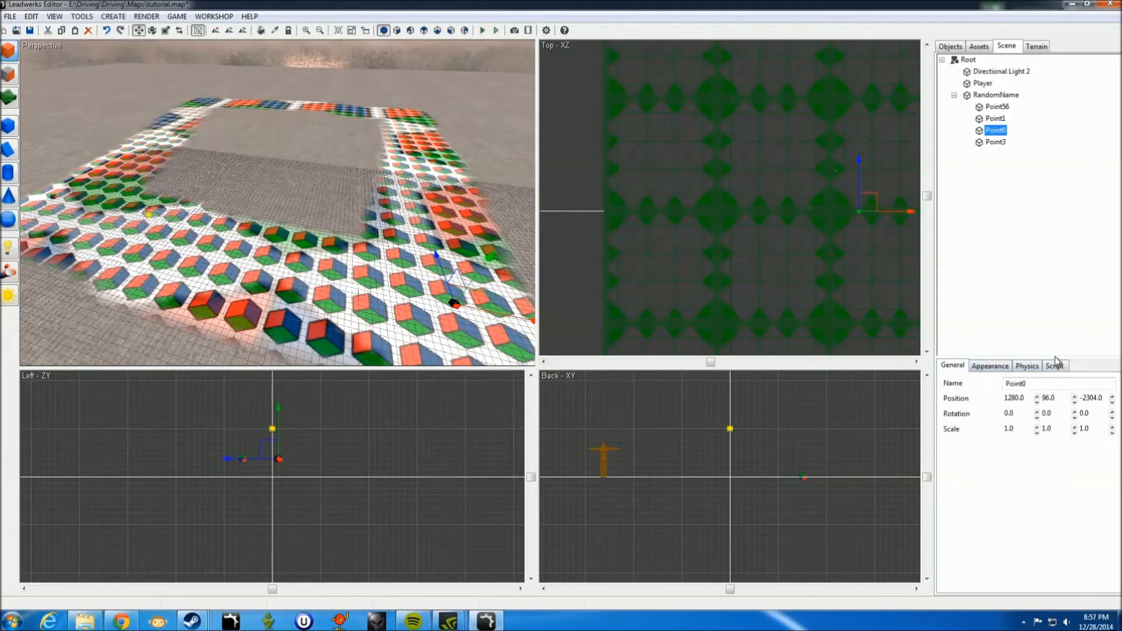
left_click(998, 108)
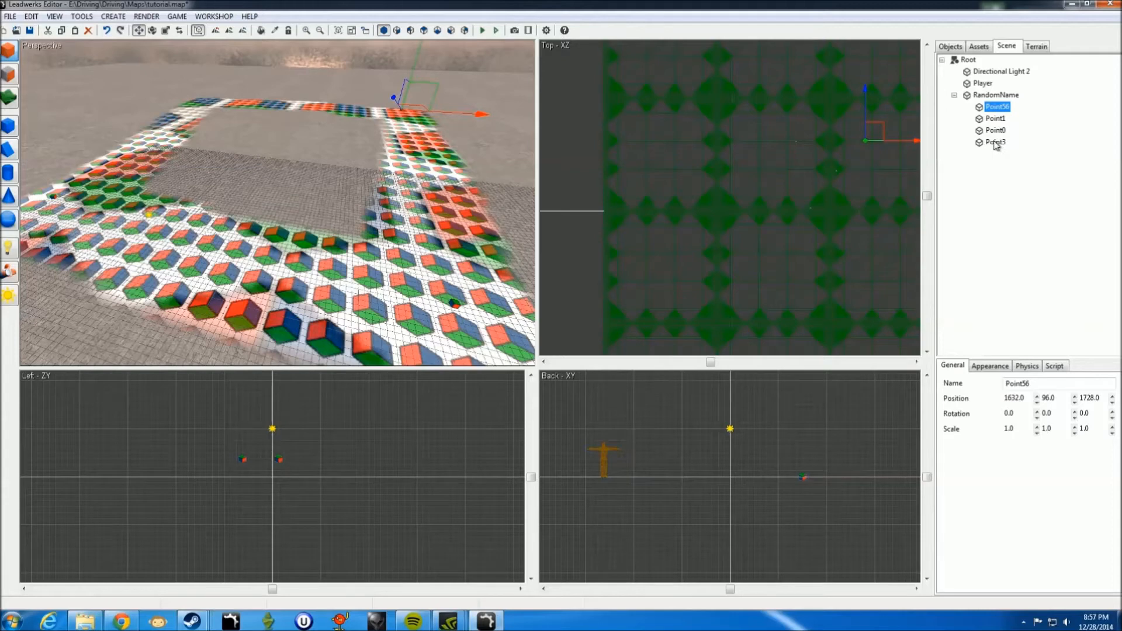
Step: Attach the script point.lua from the AddOns/TrafficWerks folder to all four waypoints, Point56, Point1, Point0 and Point3, under RandomName
left_click(996, 143, "shift")
left_click(1055, 365)
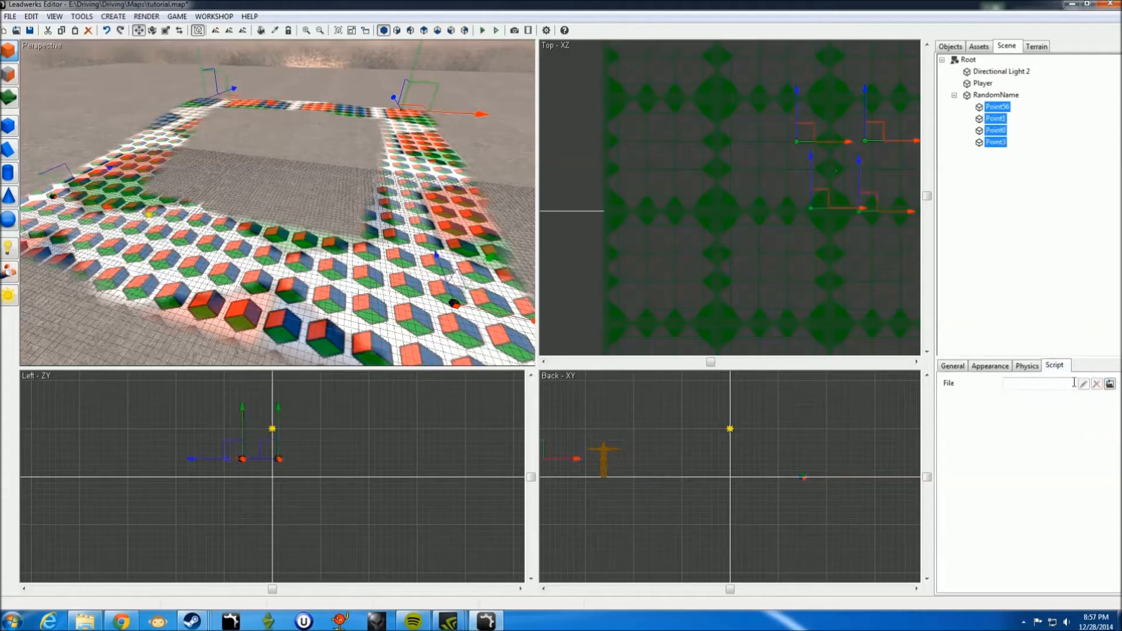
left_click(1109, 385)
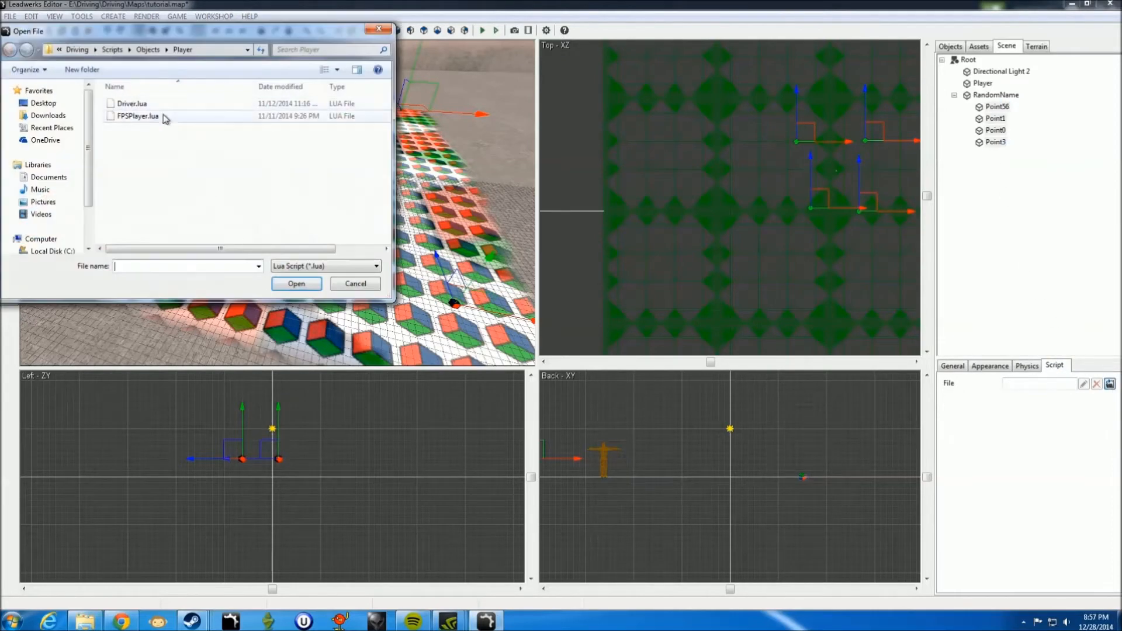
left_click(156, 51)
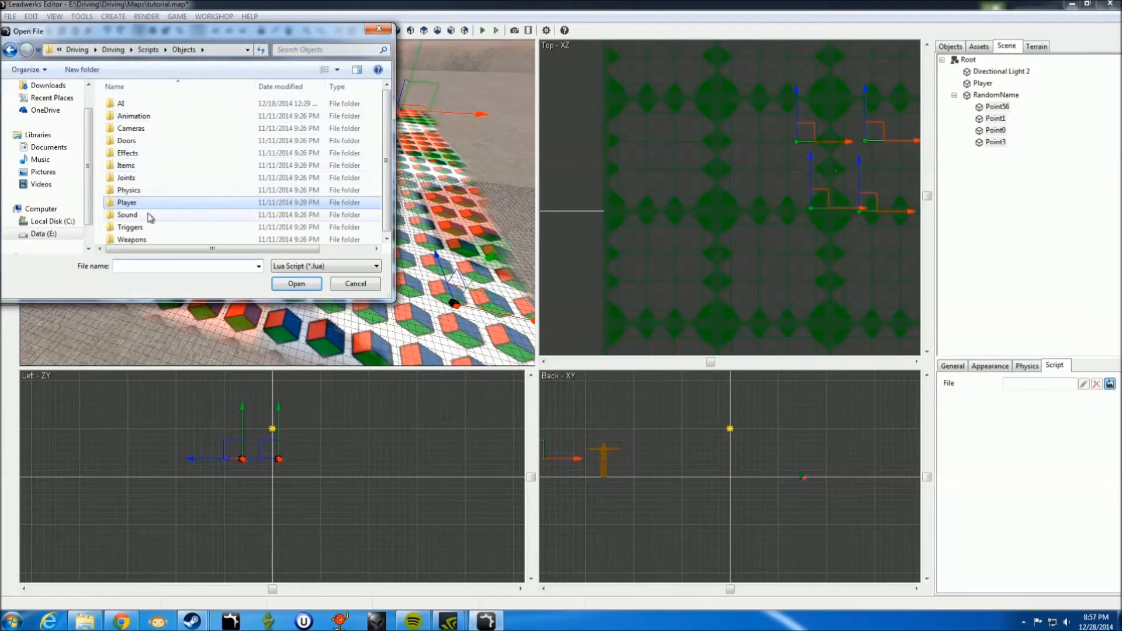
left_click(112, 49)
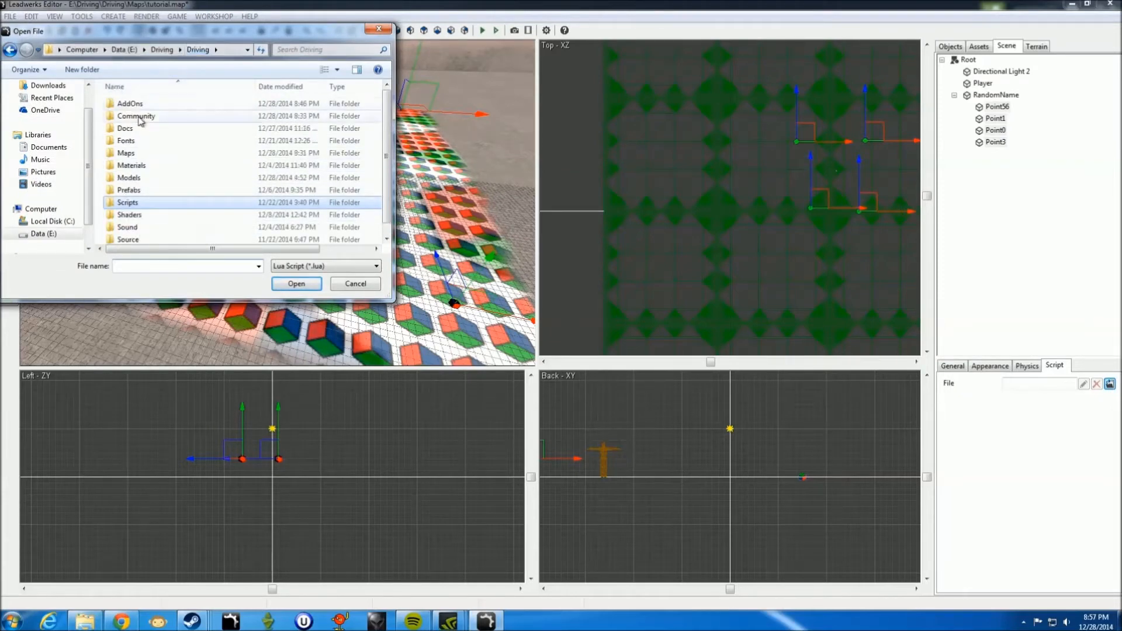
double_click(138, 104)
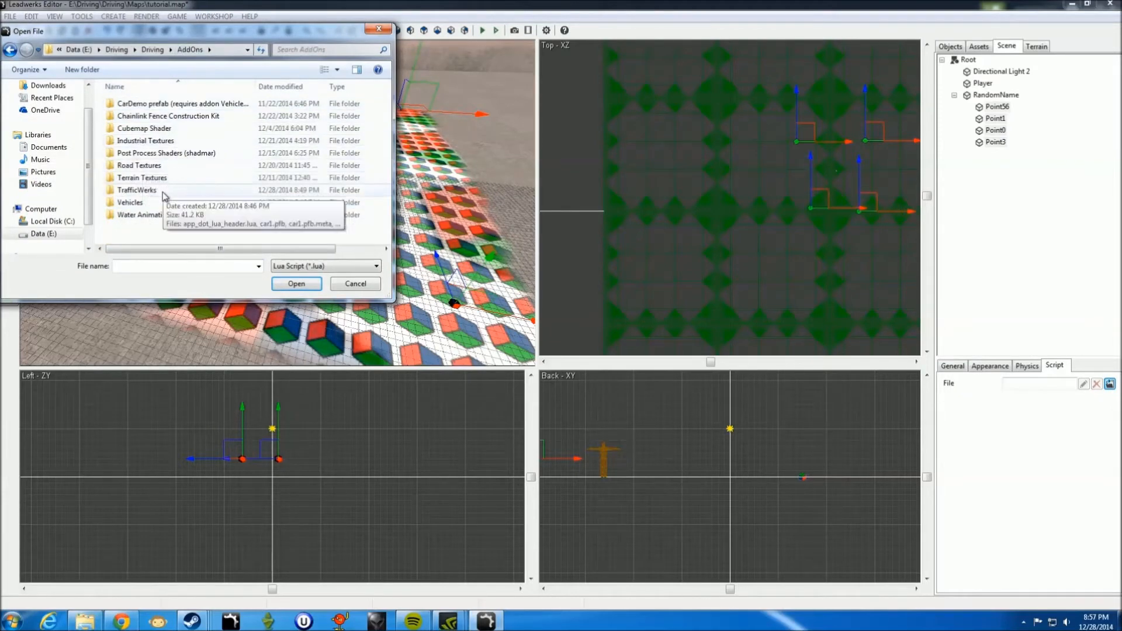
double_click(164, 194)
double_click(150, 141)
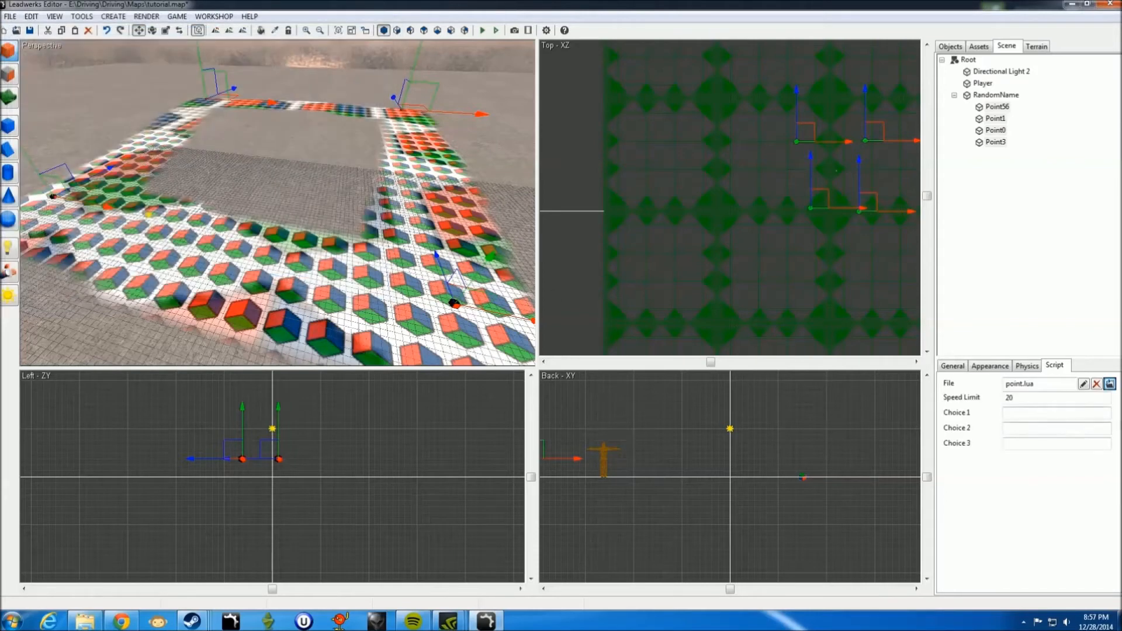
Step: Examine the point.lua script properties of the waypoints, especially Point56's Speed Limit, and the script settings of the RandomName pivot
left_click(1041, 399)
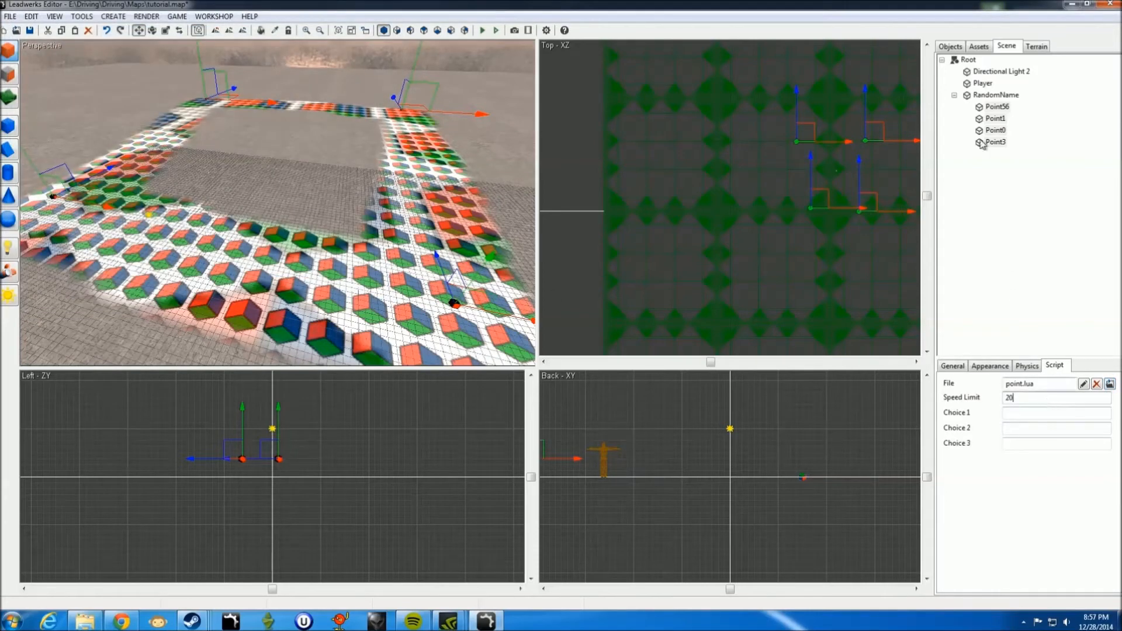
left_click(995, 108)
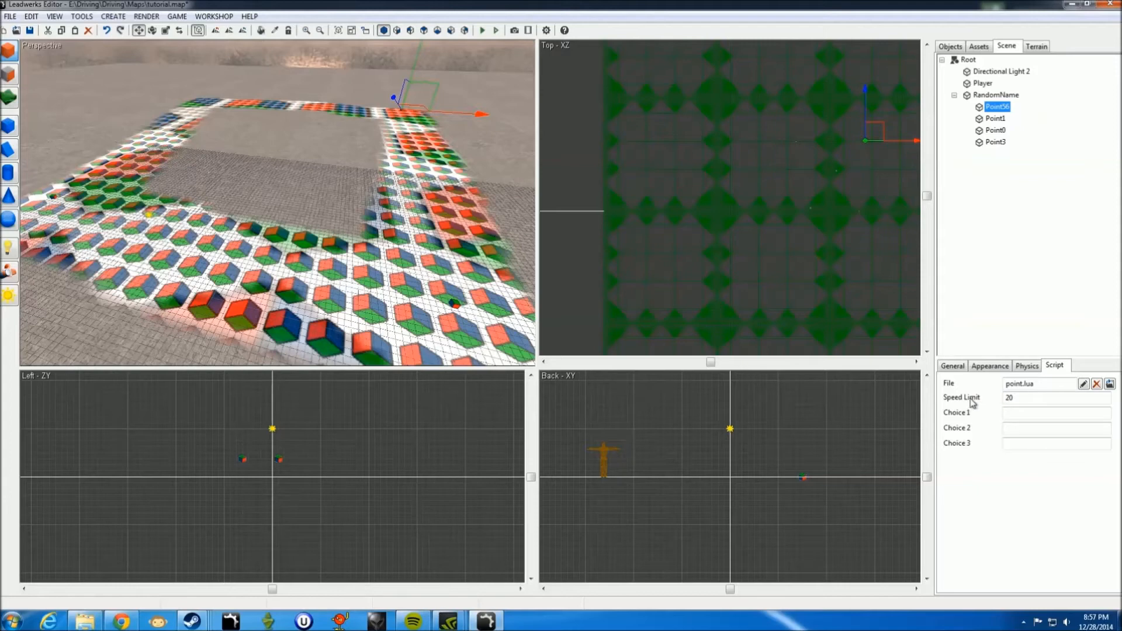
left_click(1018, 399)
left_click(460, 305)
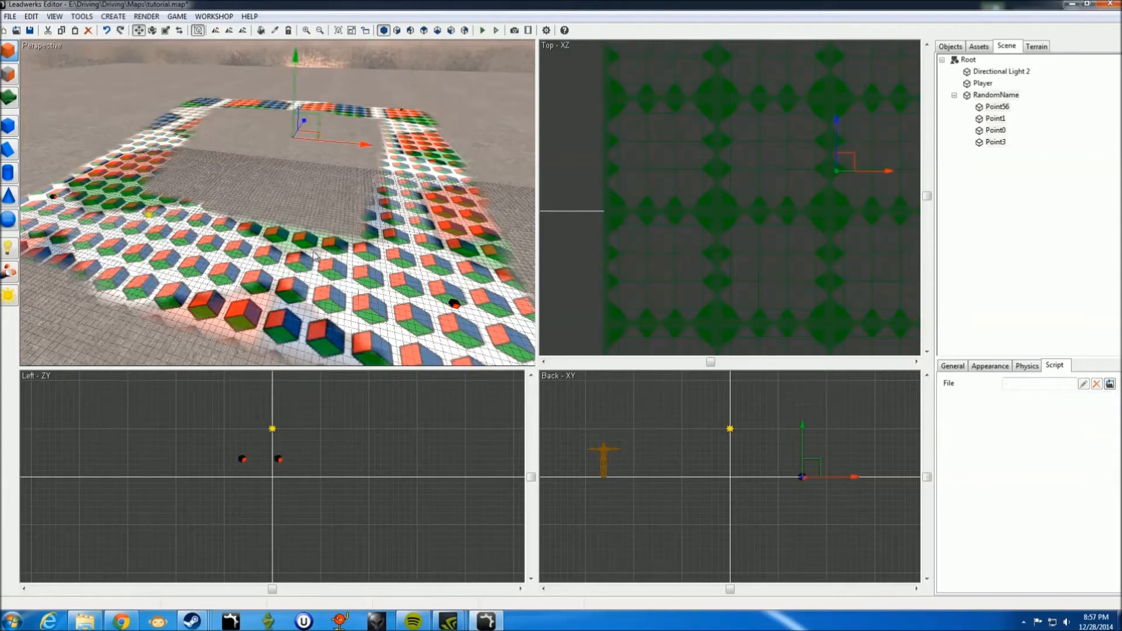
right_click_drag(314, 252, 319, 252)
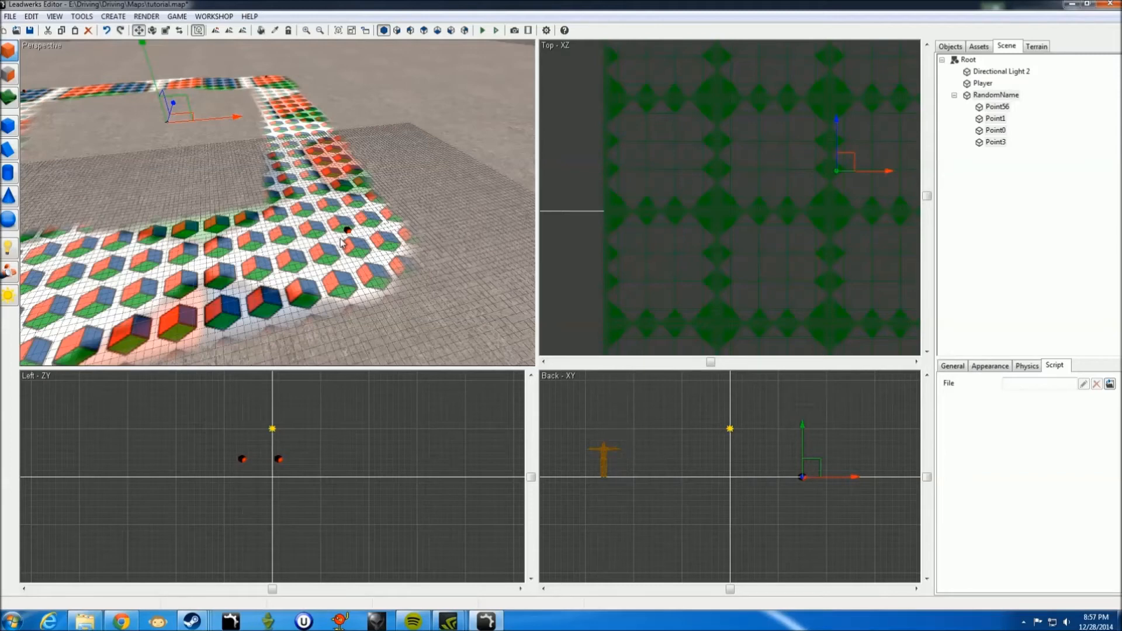
left_click(407, 207)
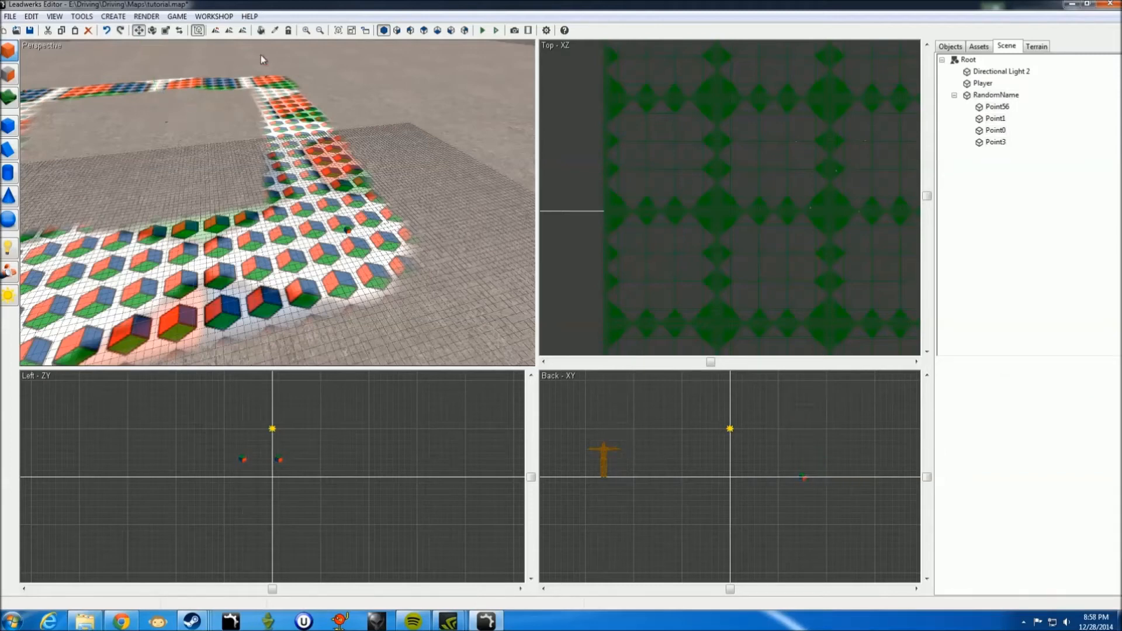
left_click(349, 231)
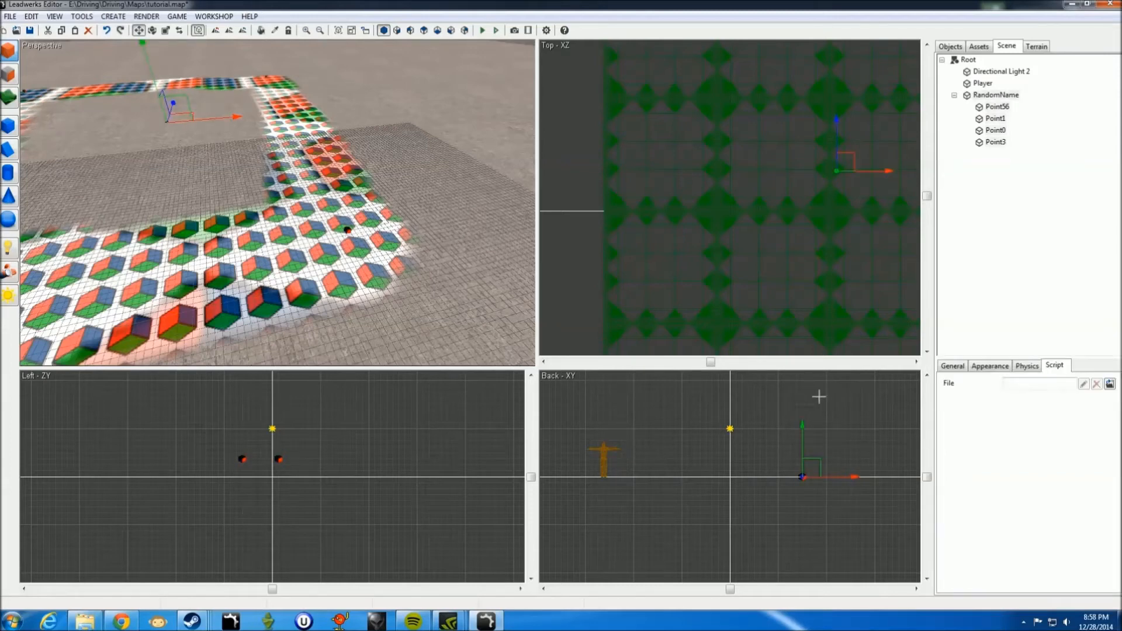
left_click(1027, 366)
left_click(1055, 366)
left_click(995, 142)
left_click(997, 96)
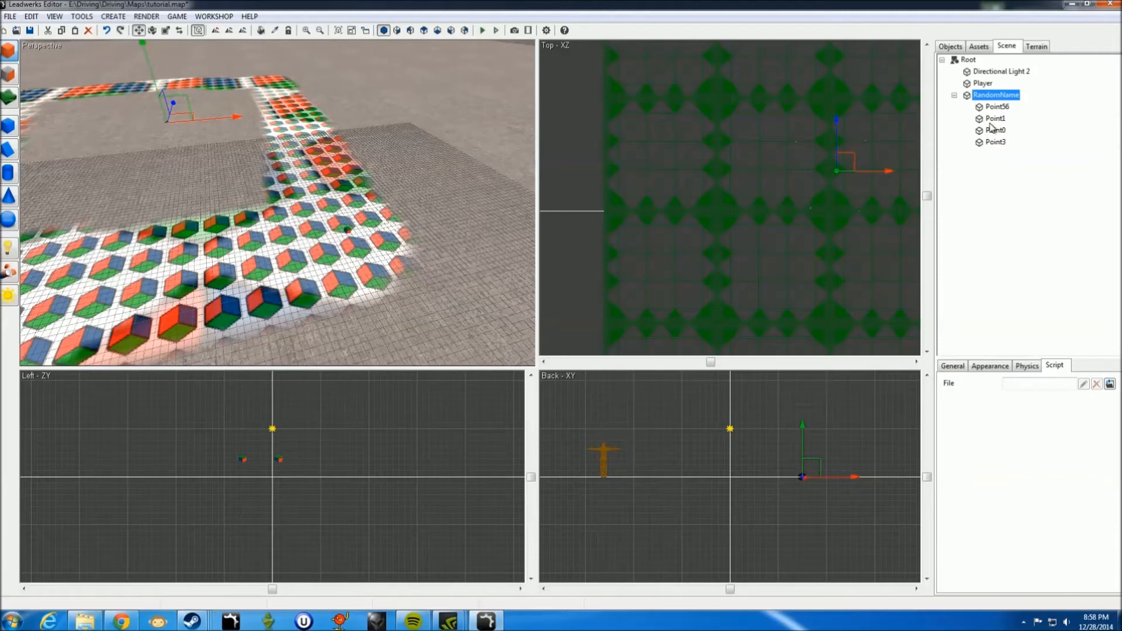
Step: Set Choice 1 of the Point56 waypoint to 1
left_click(998, 106)
left_click(1017, 412)
type("1")
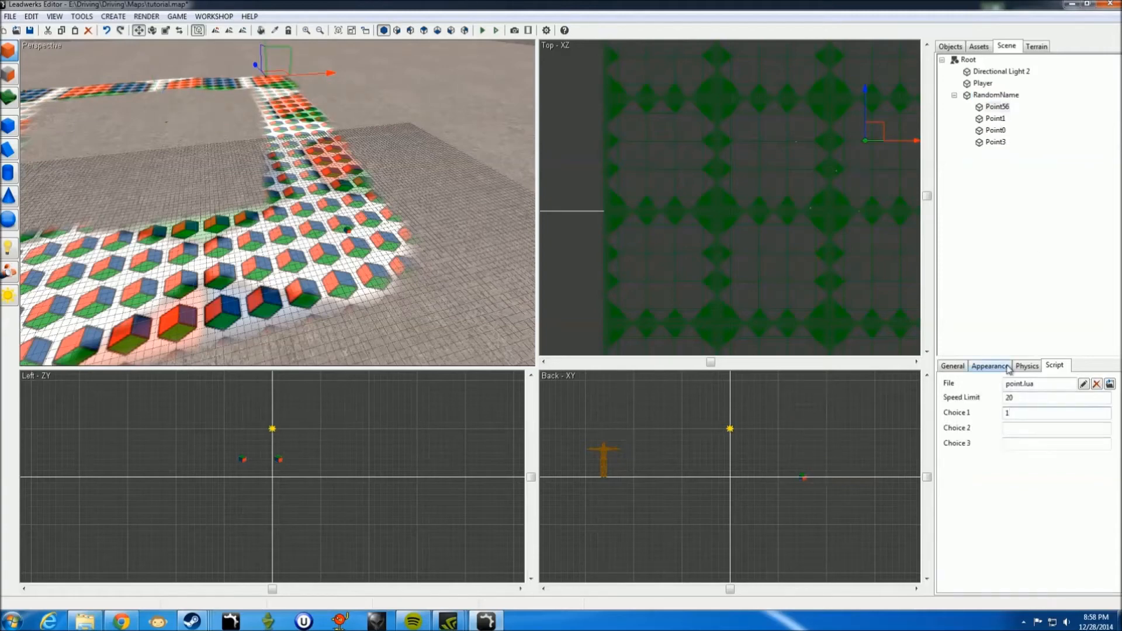
Step: Open the Choice 1 value of Point1 for editing and check the script properties of Point0
left_click(998, 118)
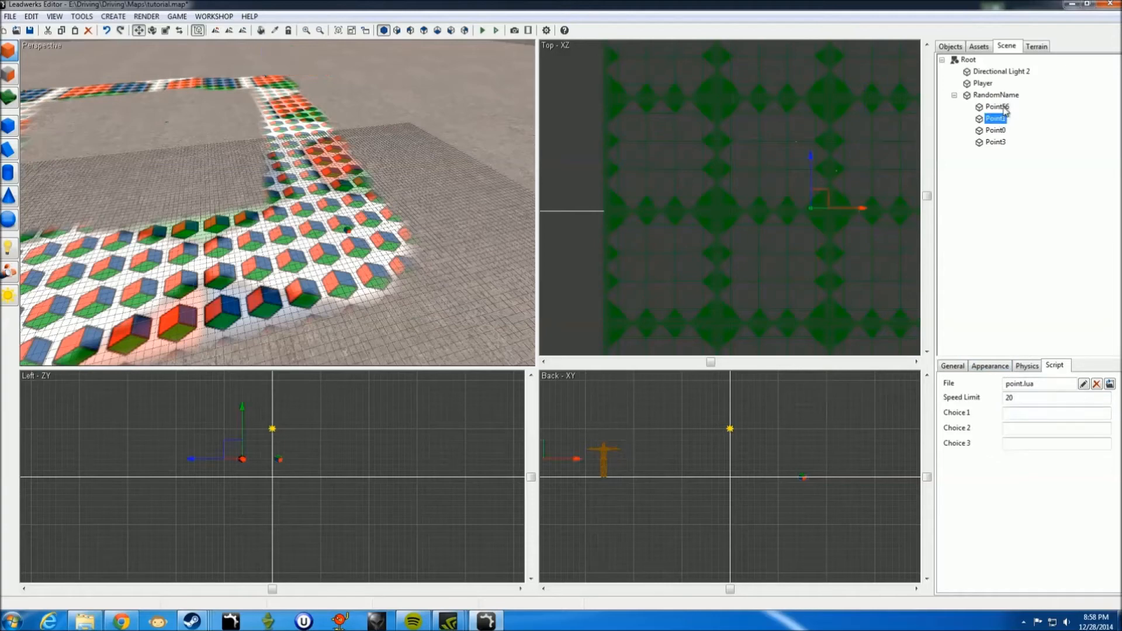
left_click(1040, 413)
left_click(1002, 120)
left_click(1030, 411)
left_click(1000, 130)
left_click(1003, 119)
Step: Place the car1.pfb prefab from AddOns/TrafficWerks on the painted road, raised above the surface and turned to point along the road
left_click(979, 46)
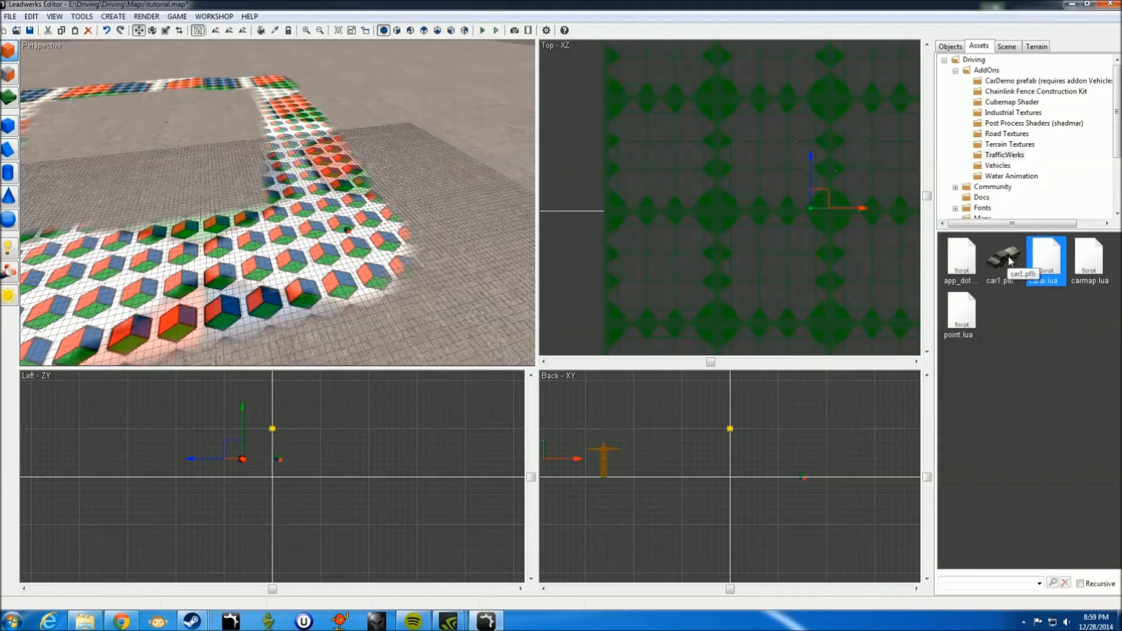
left_click_drag(1010, 262, 104, 282)
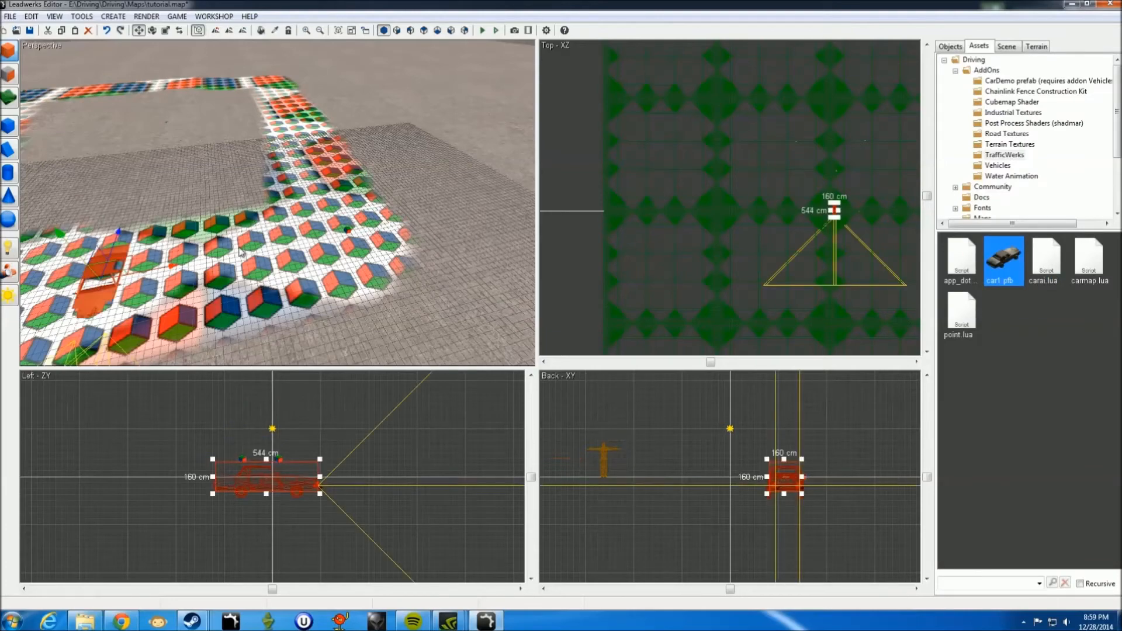
right_click_drag(356, 217, 329, 216)
left_click_drag(286, 162, 287, 140)
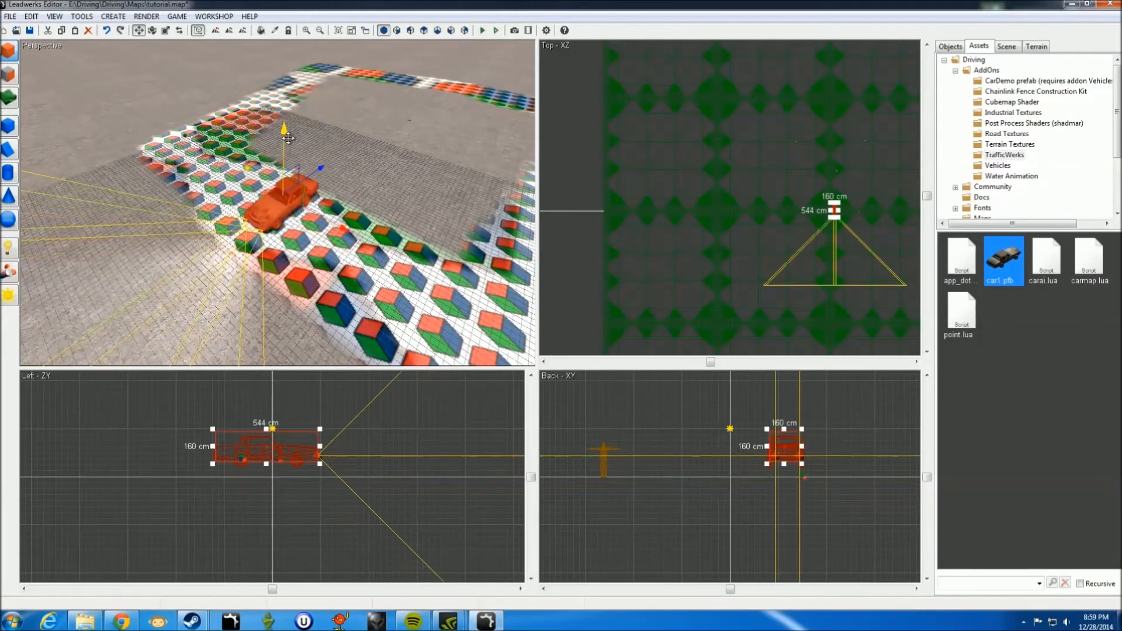
left_click(229, 30)
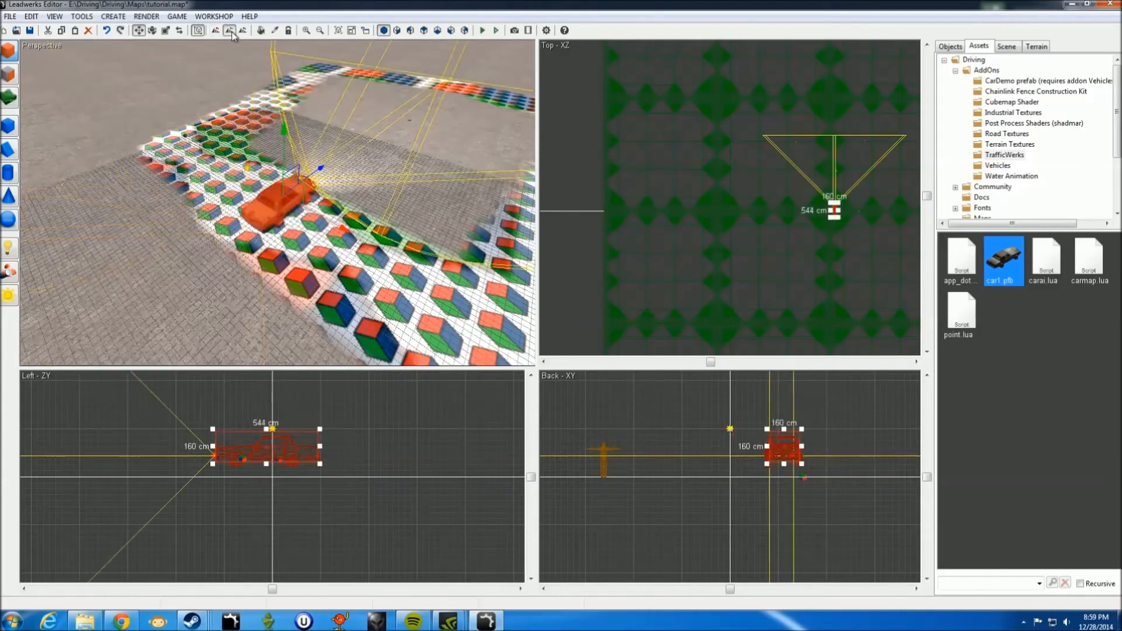
left_click(434, 150)
Step: Examine the child parts of CarEntity1 one by one, including the body, the HL2 light and the four tires
left_click(1007, 47)
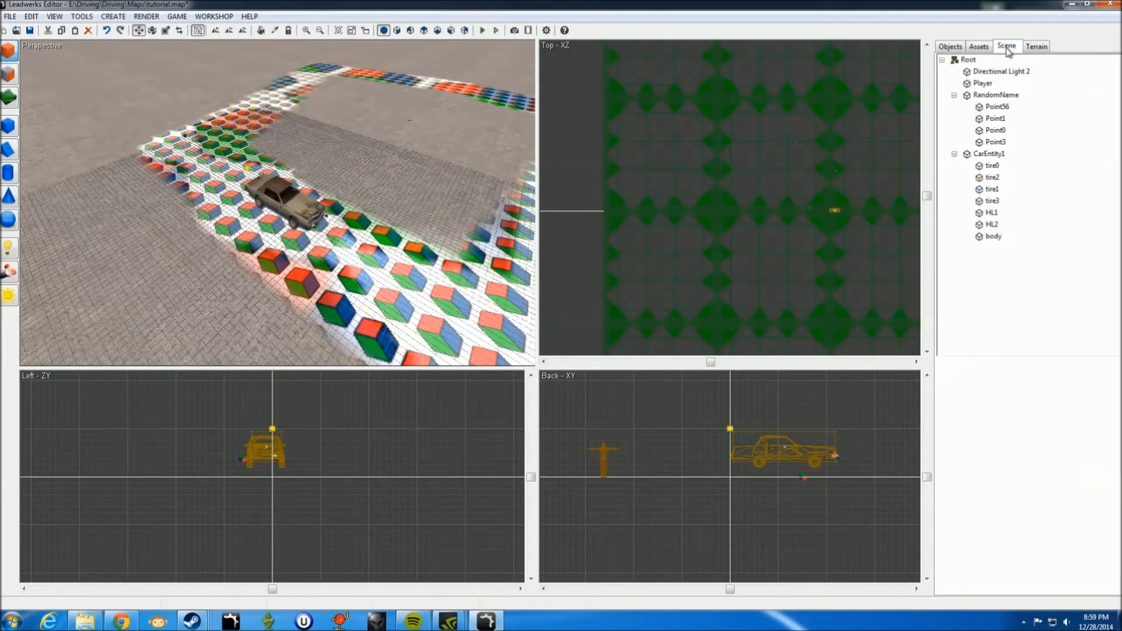
left_click(992, 165)
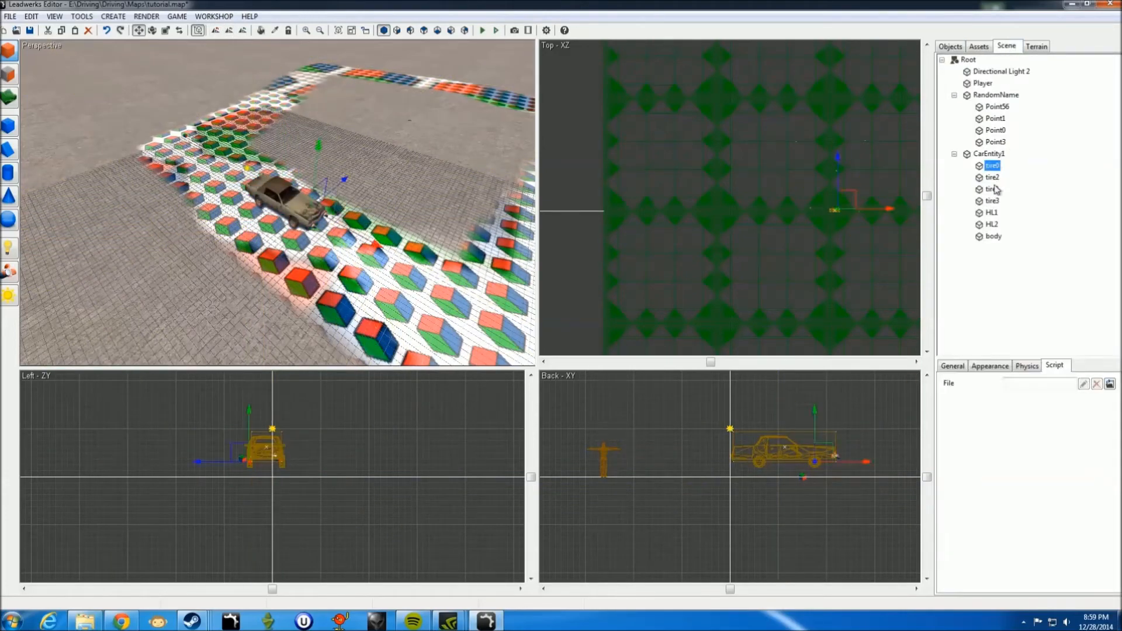
left_click(995, 237)
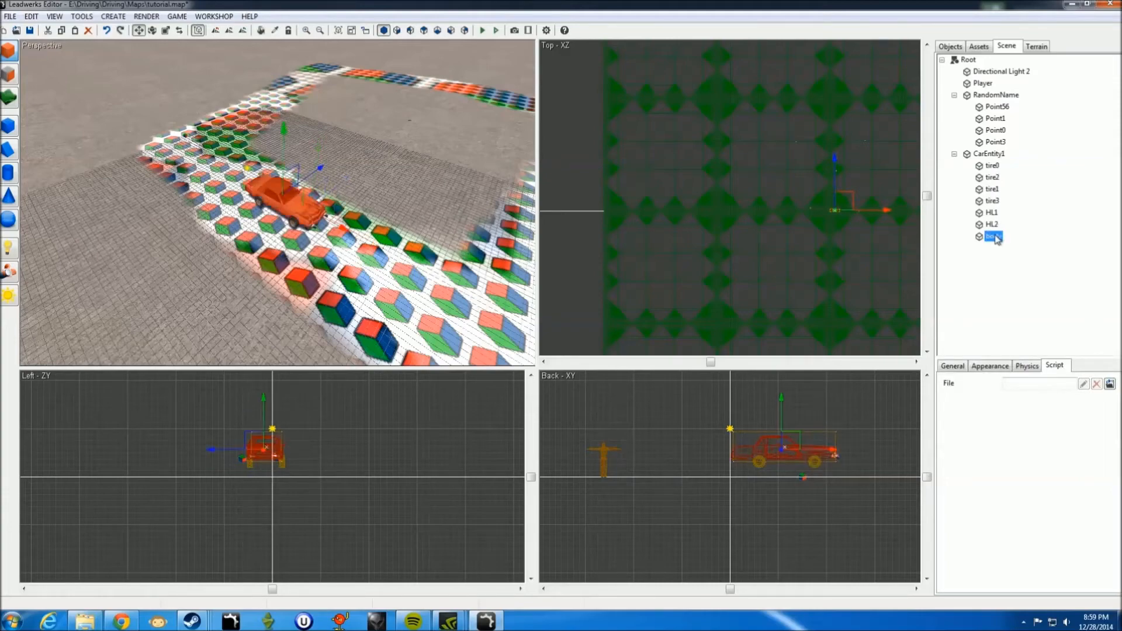
mouse_move(433, 261)
right_mouse_down()
mouse_move(377, 251)
mouse_move(350, 227)
mouse_move(421, 254)
right_mouse_up()
key("w")
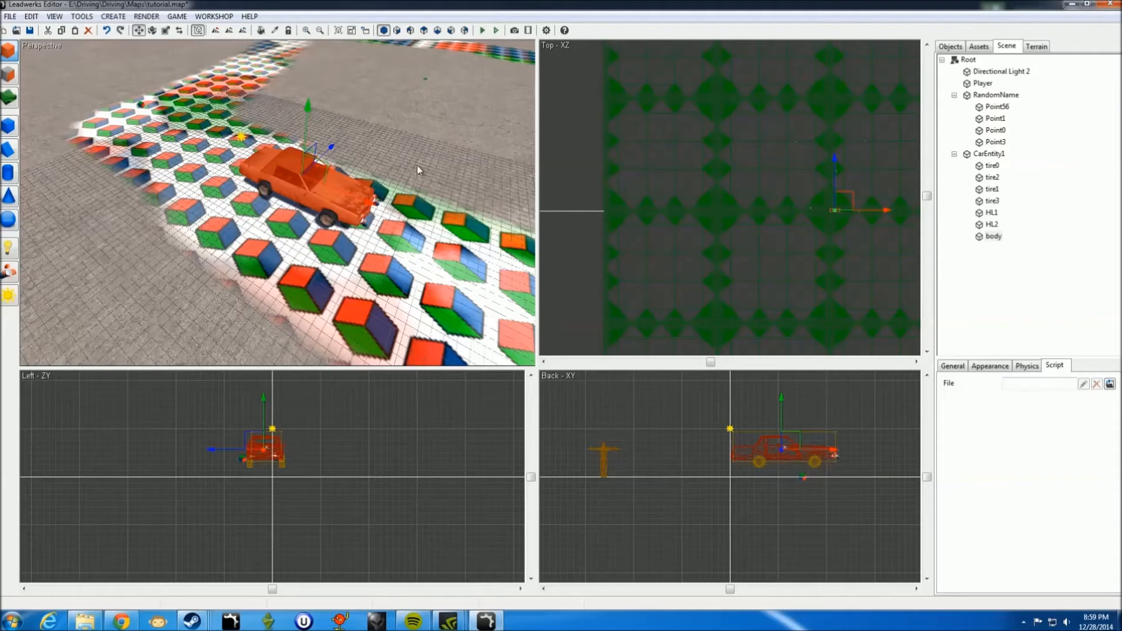
left_click(992, 225)
left_click(994, 236)
left_click(991, 167)
left_click(992, 177)
left_click(992, 190)
left_click(993, 201)
left_click(993, 190)
left_click(993, 178)
left_click(993, 166)
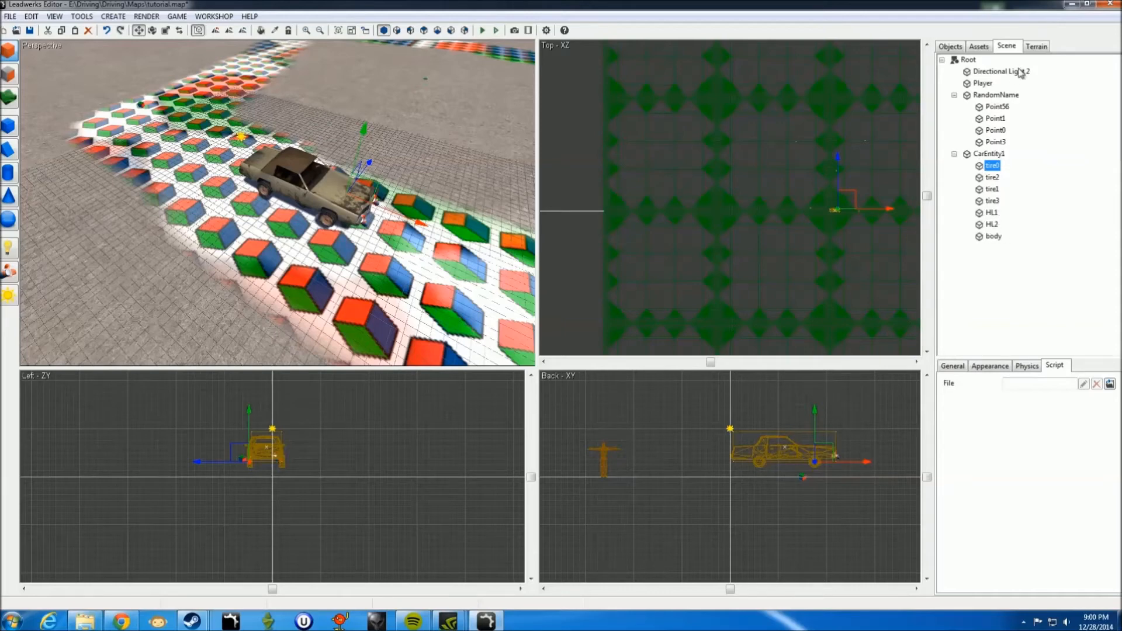
Step: Examine CarEntity1's script file and Start Goal setting, and view the car's placement relative to the waypoints around the road loop
left_click(993, 154)
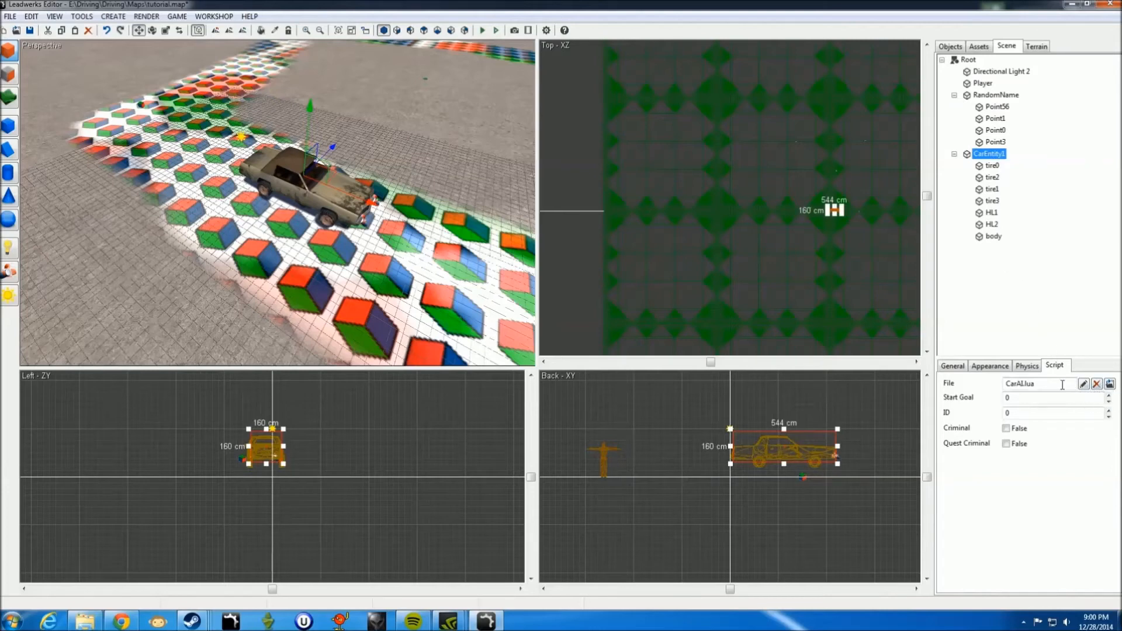
left_click_drag(1053, 387, 1007, 384)
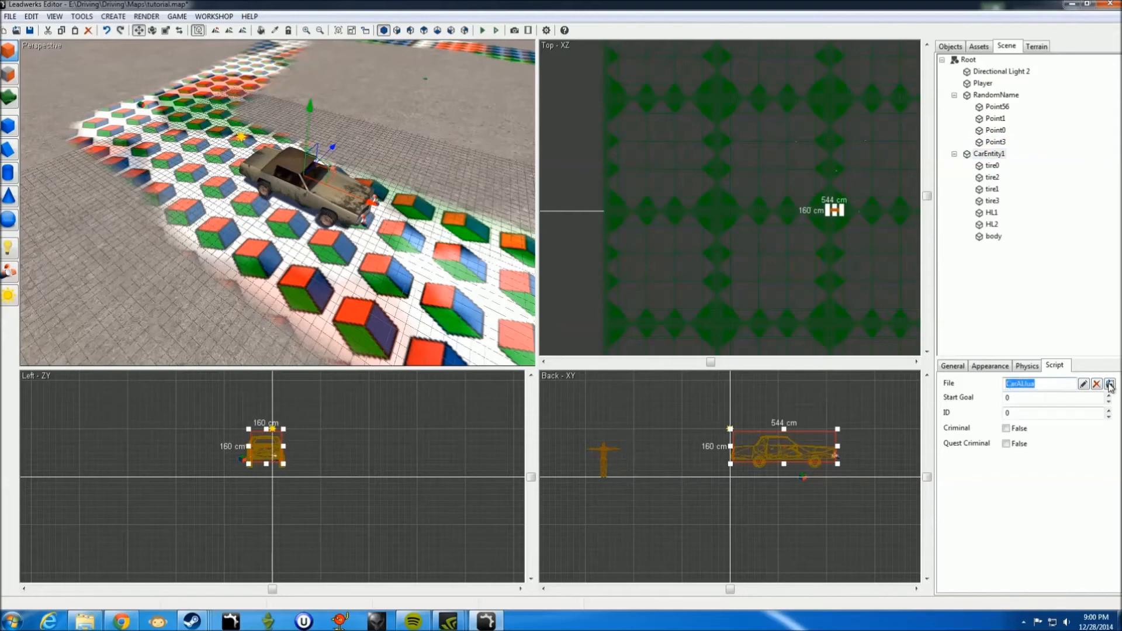
left_click(1024, 322)
left_click(1026, 400)
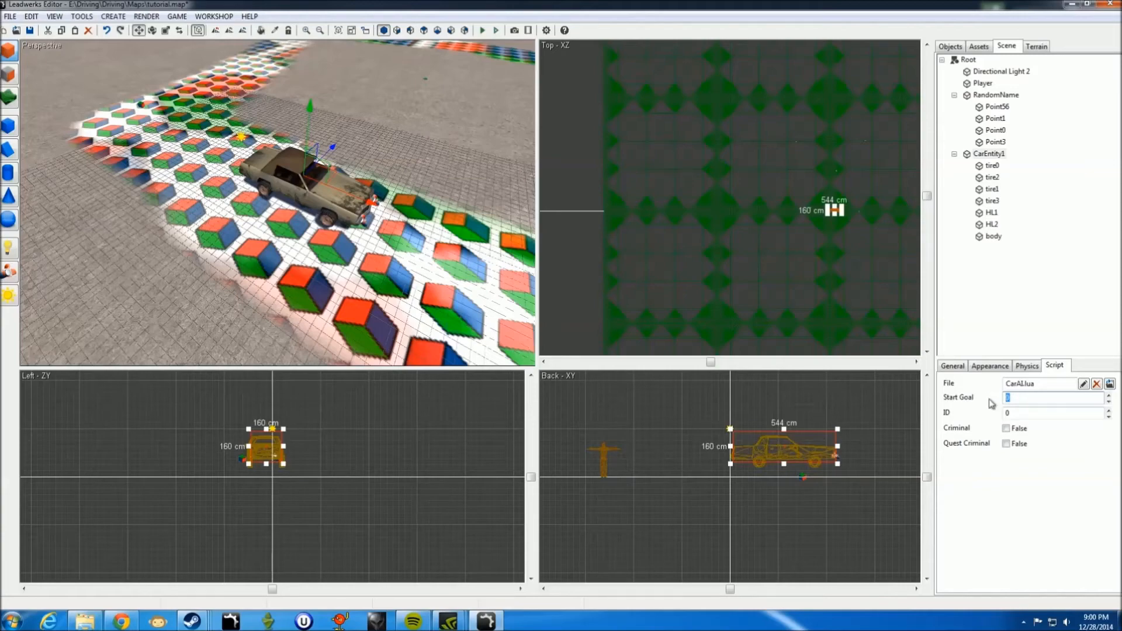
right_click_drag(329, 221, 344, 231)
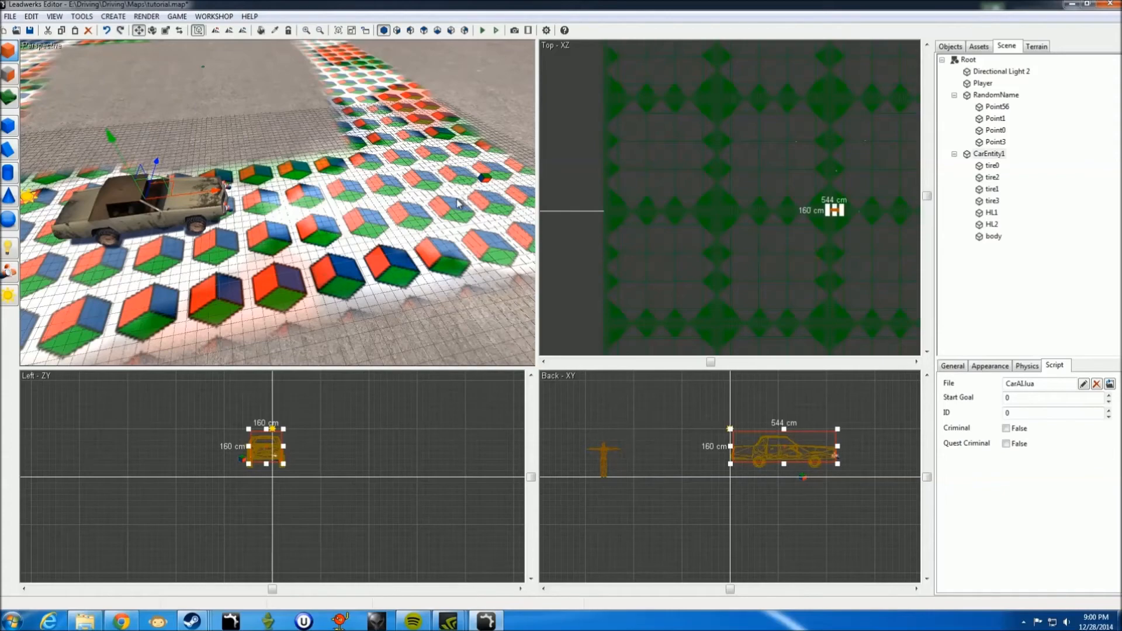
right_click_drag(446, 211, 398, 219)
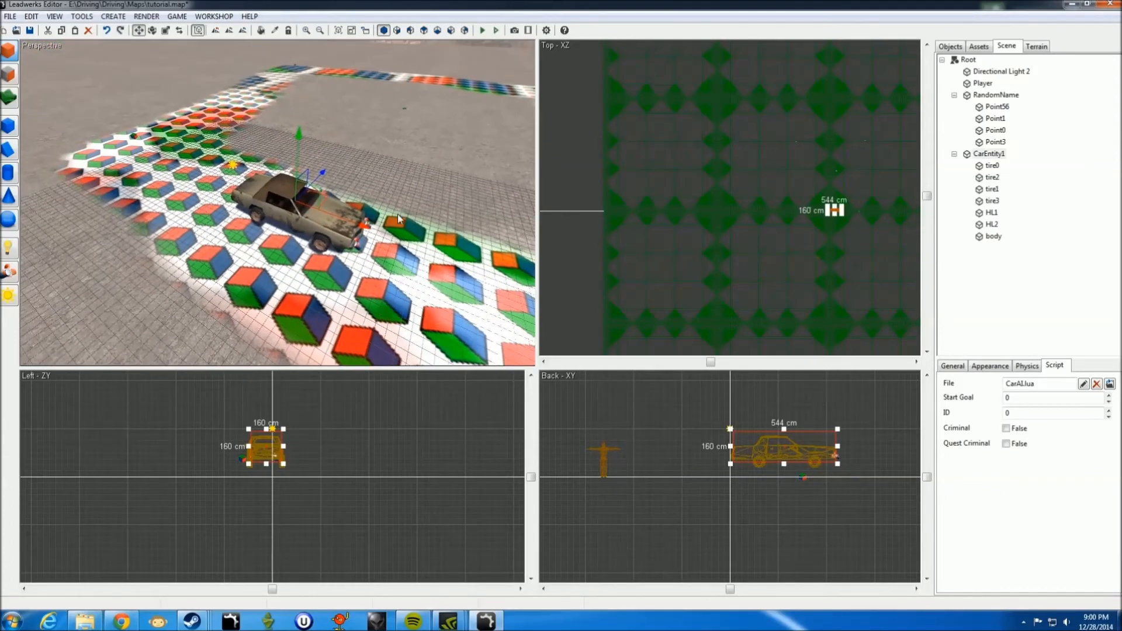
right_click_drag(315, 233, 349, 252)
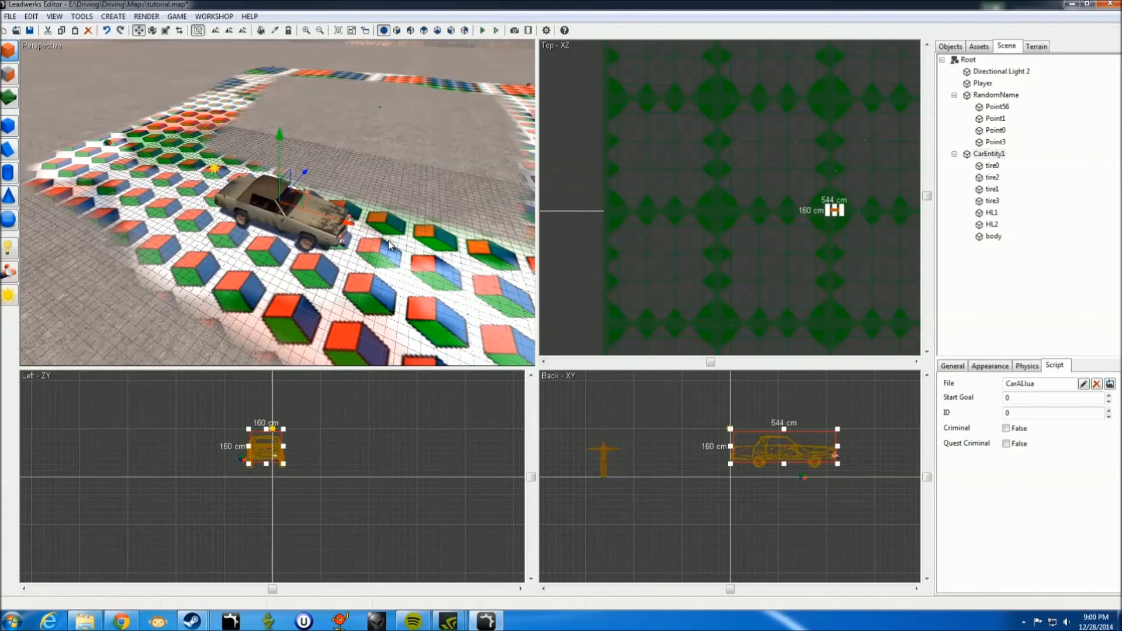
right_click_drag(382, 247, 384, 246)
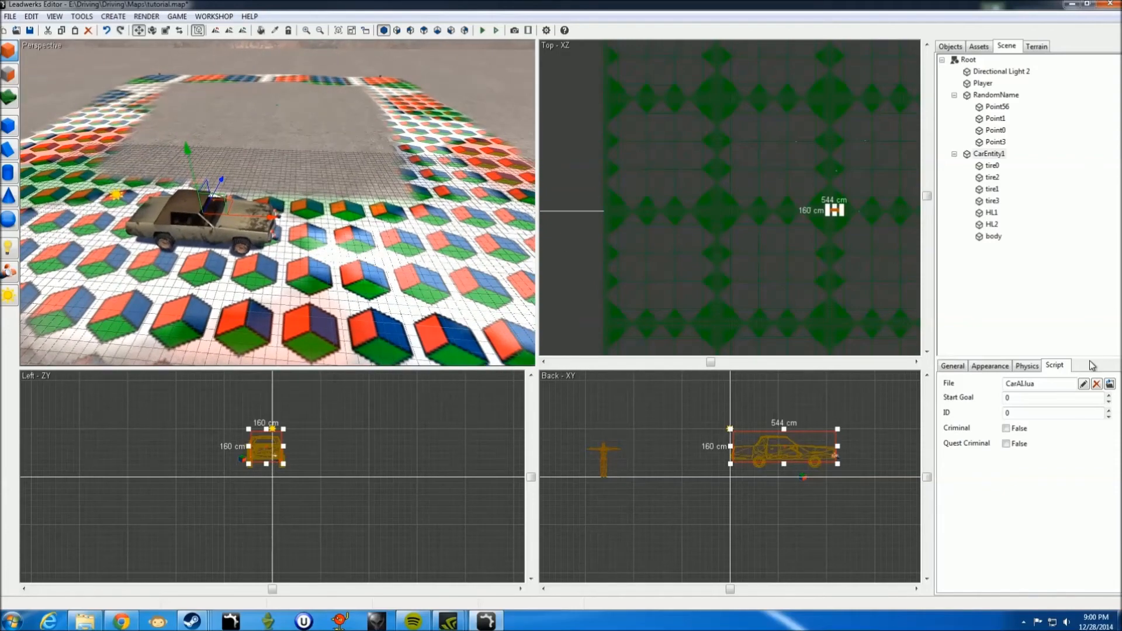
right_click_drag(286, 303, 287, 302)
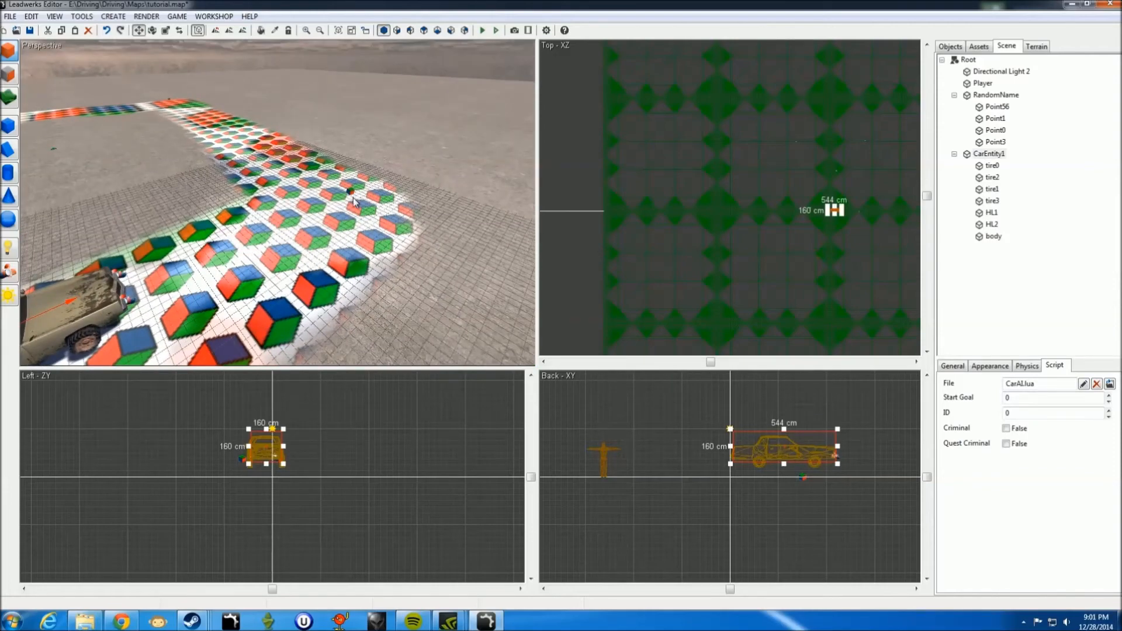
scroll(352, 197, "down", 3)
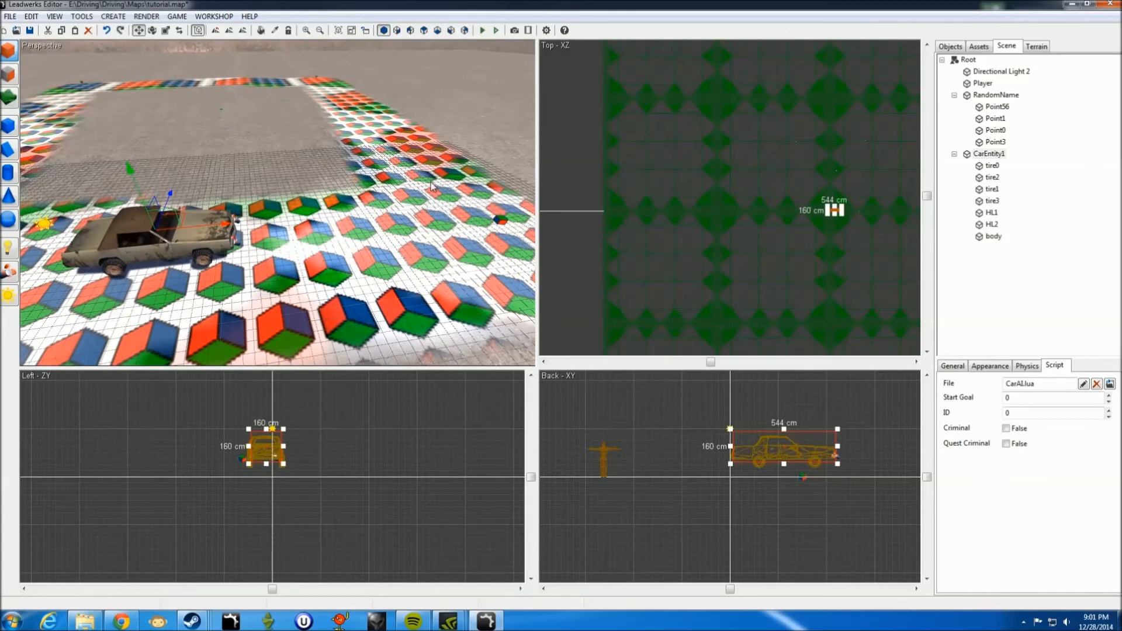
left_click(340, 162)
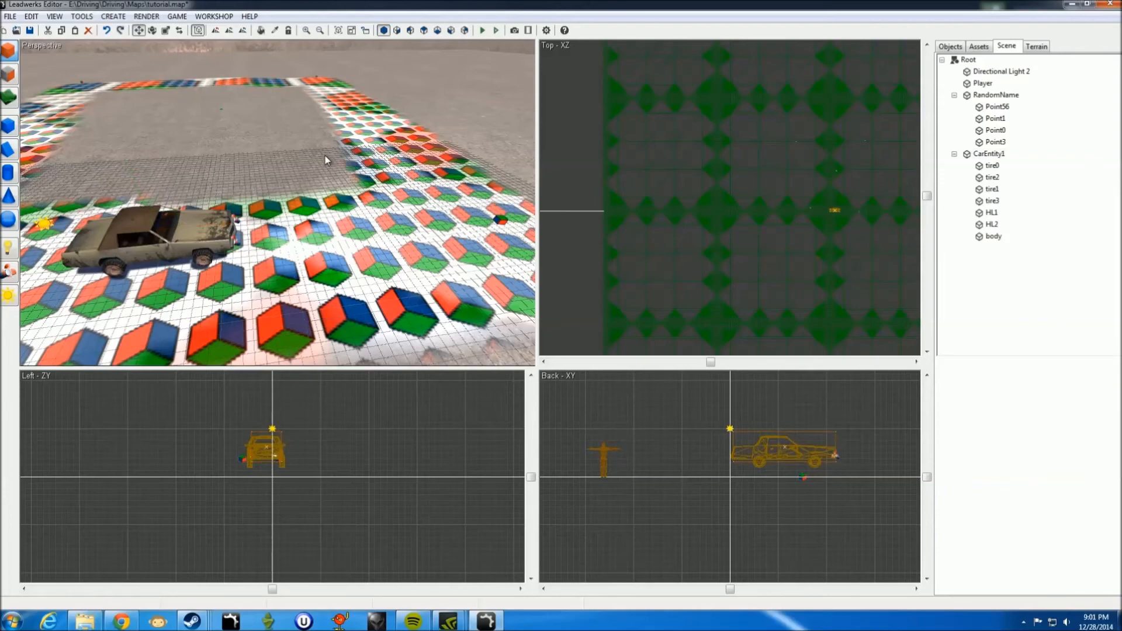
right_click_drag(332, 160, 507, 157)
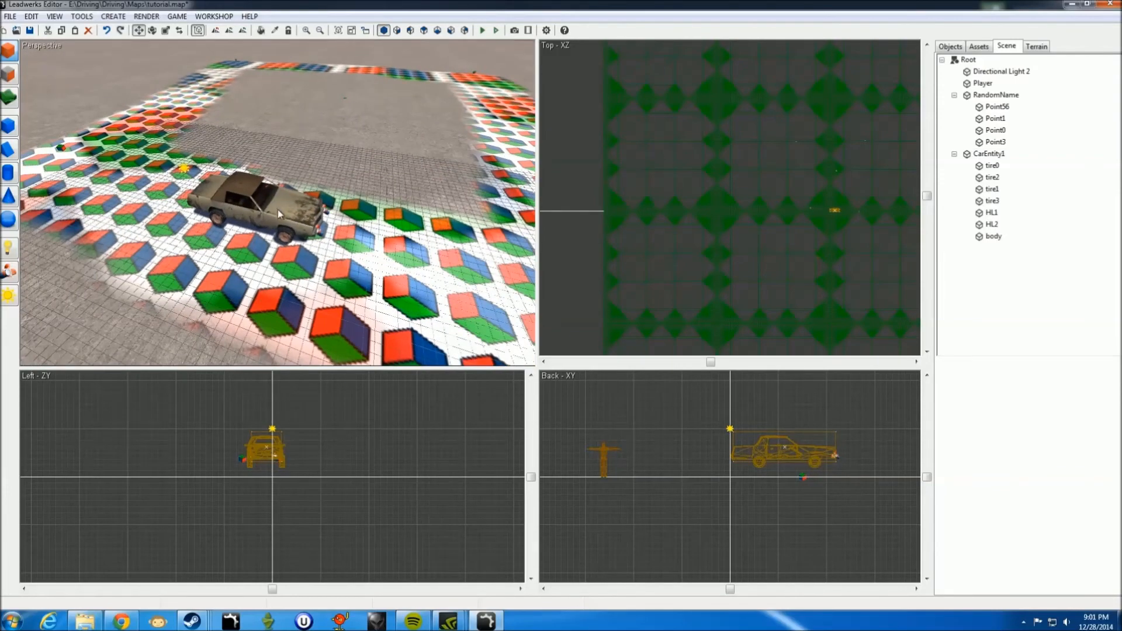
Step: Select CarEntity1 and review its script properties, including the Start Goal and ID settings
scroll(294, 215, "down", 5)
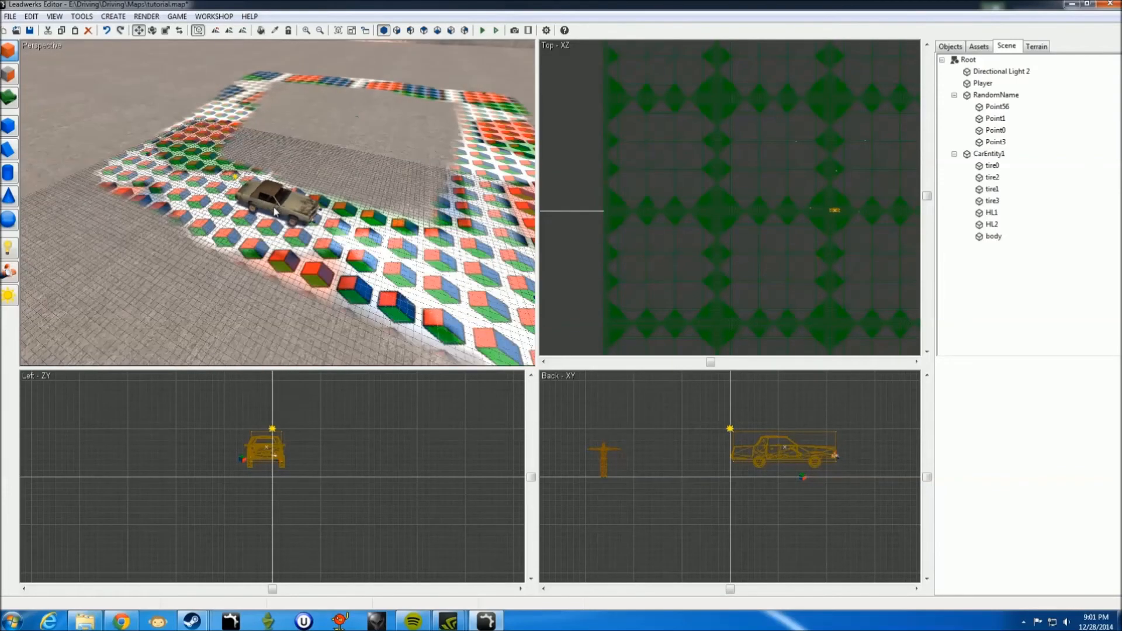
left_click(217, 206)
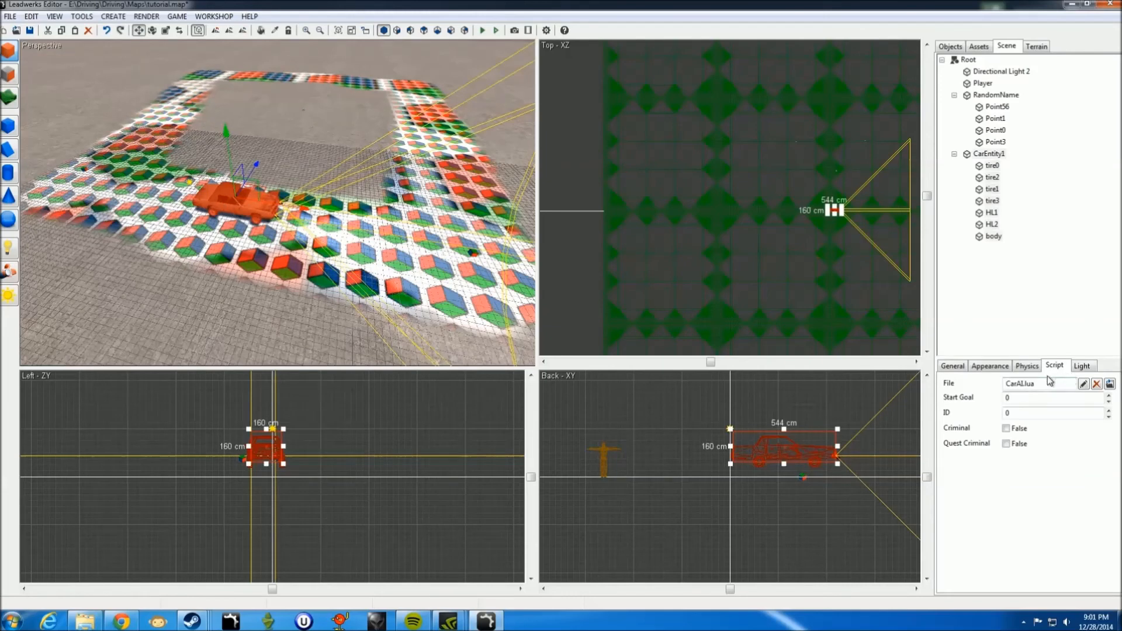
double_click(1006, 415)
left_click(1026, 400)
left_click(1027, 413)
Step: Attach the carmap.lua script from AddOns/TrafficWerks to the RandomName pivot that groups the waypoints
left_click(1000, 97)
left_click(997, 108)
left_click(1000, 95)
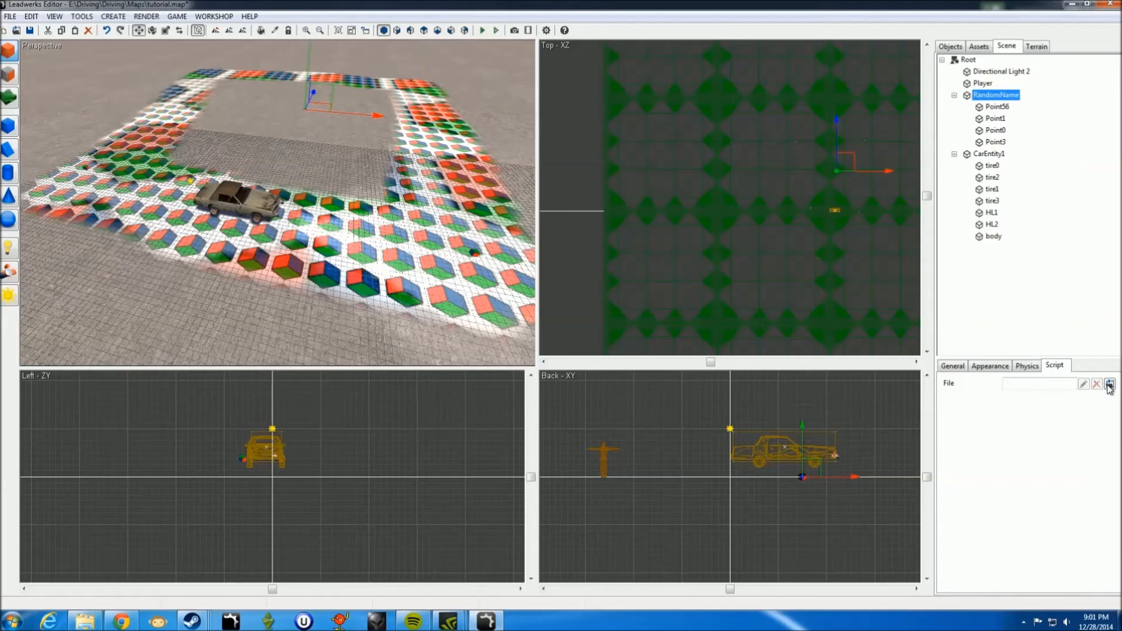
left_click(1109, 384)
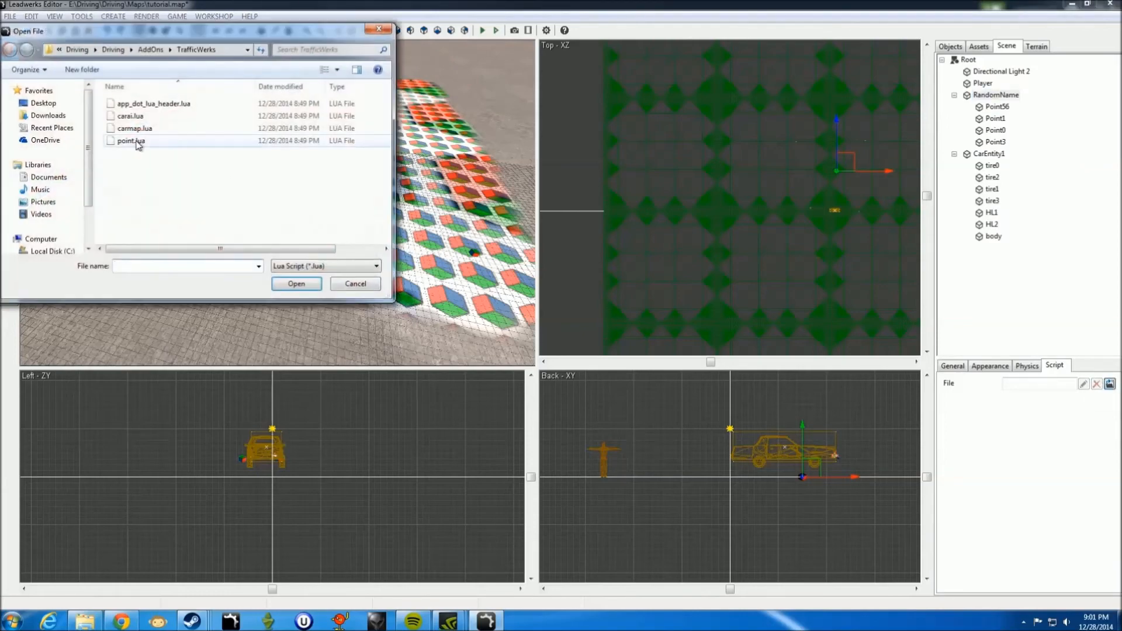
double_click(155, 129)
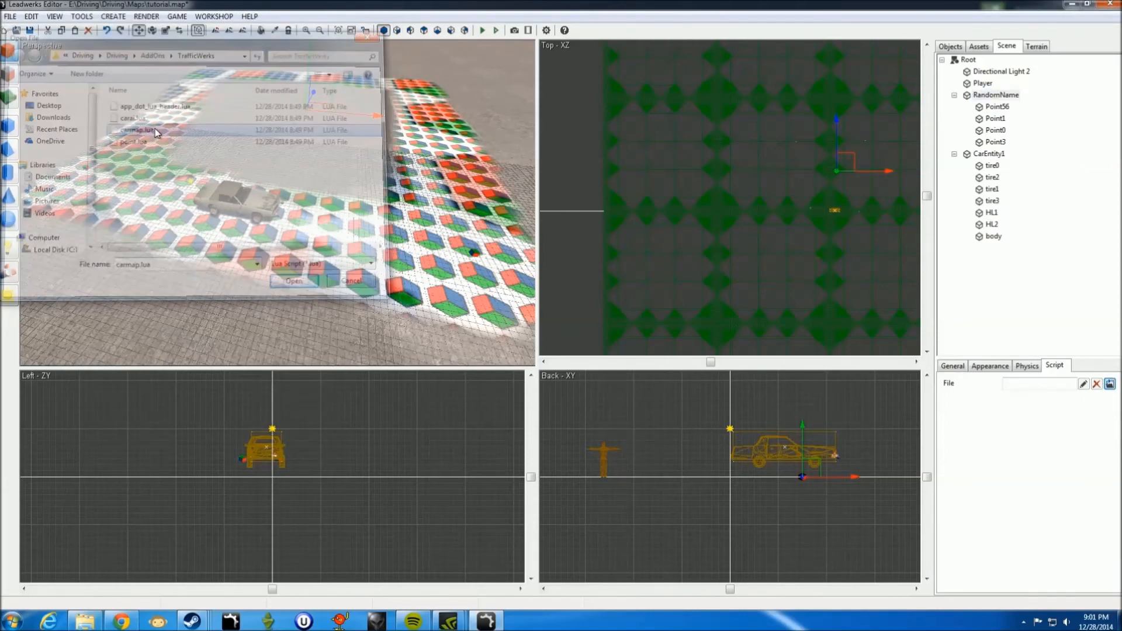
Step: Check the script properties of waypoint Point56, clear the selection and view the car on the road loop
left_click(996, 107)
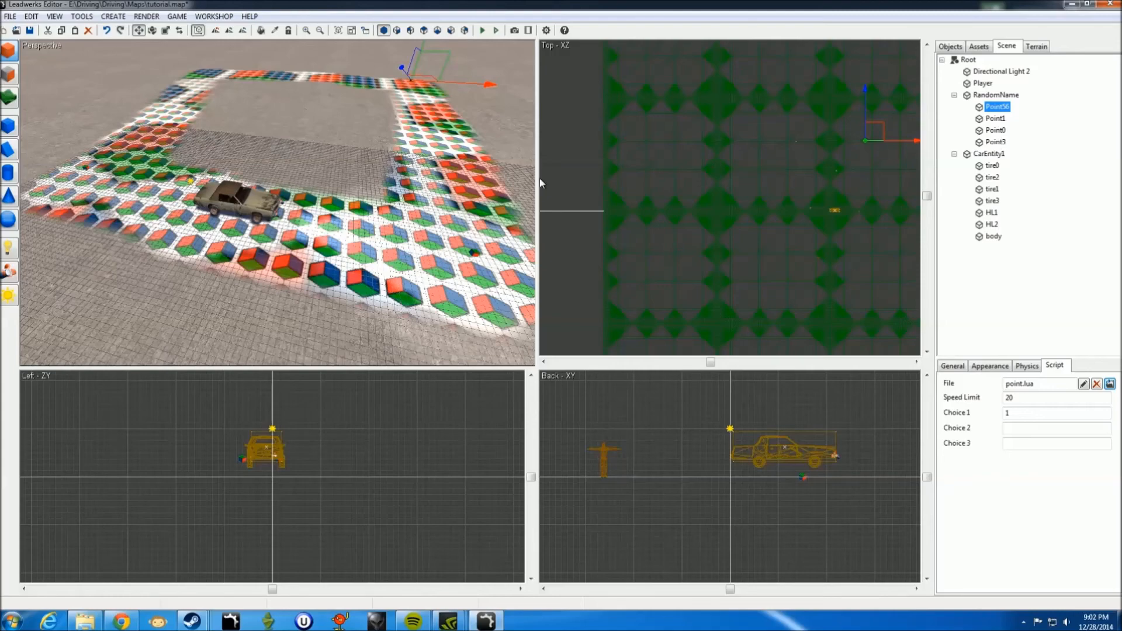
left_click(316, 135)
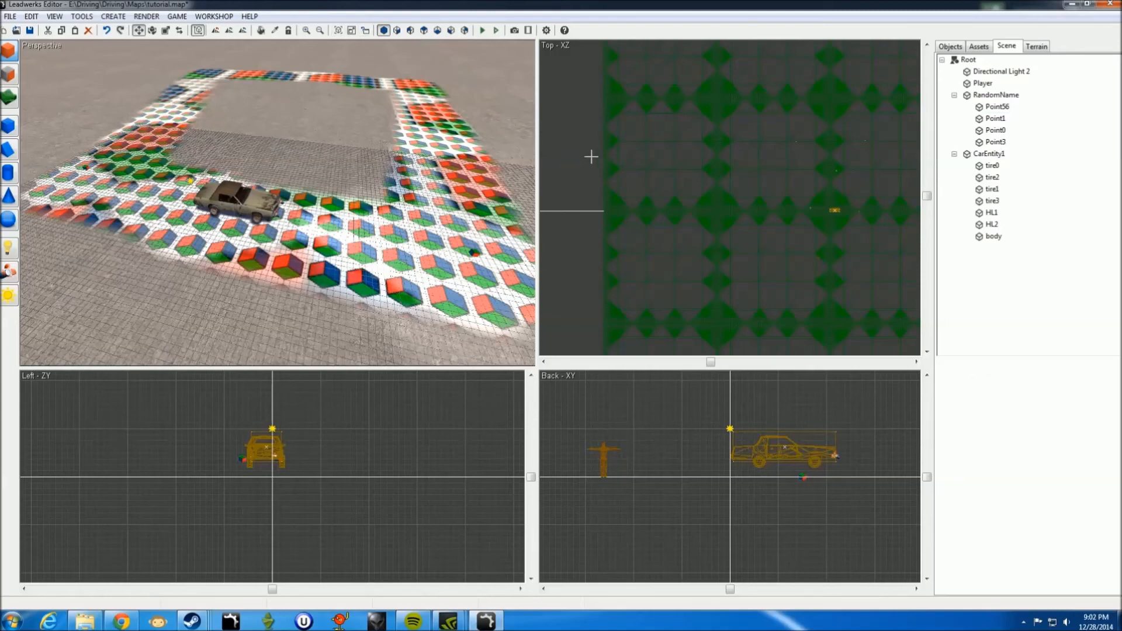
mouse_move(430, 156)
right_mouse_down()
mouse_move(416, 174)
mouse_move(368, 167)
mouse_move(421, 158)
right_mouse_up()
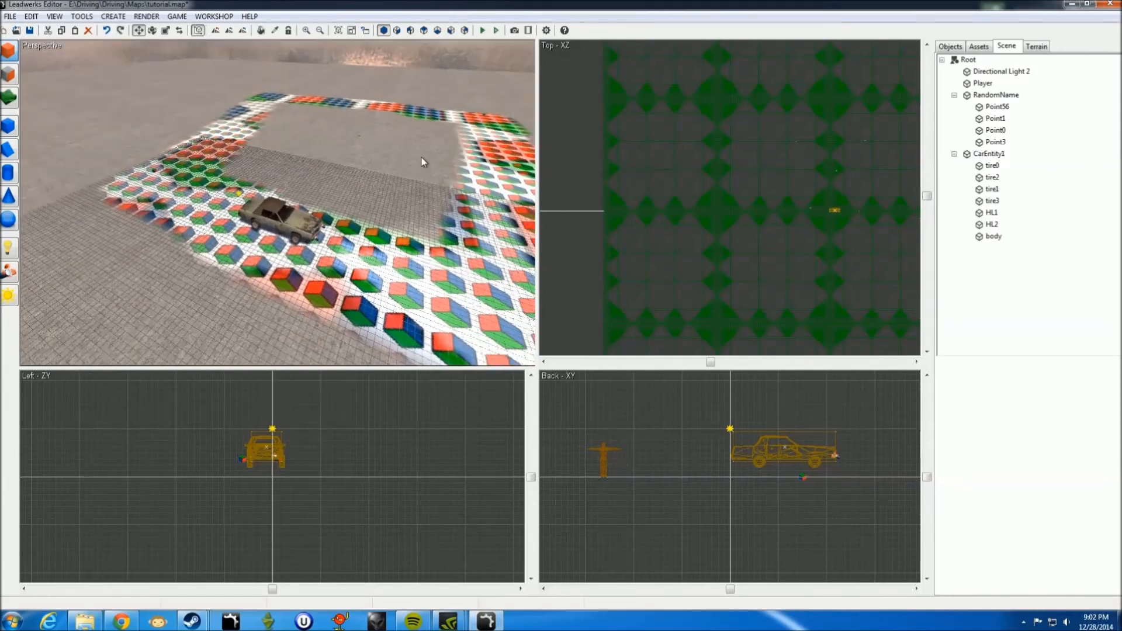
Step: Run the game and watch the AI car drive around the painted road loop
left_click(496, 32)
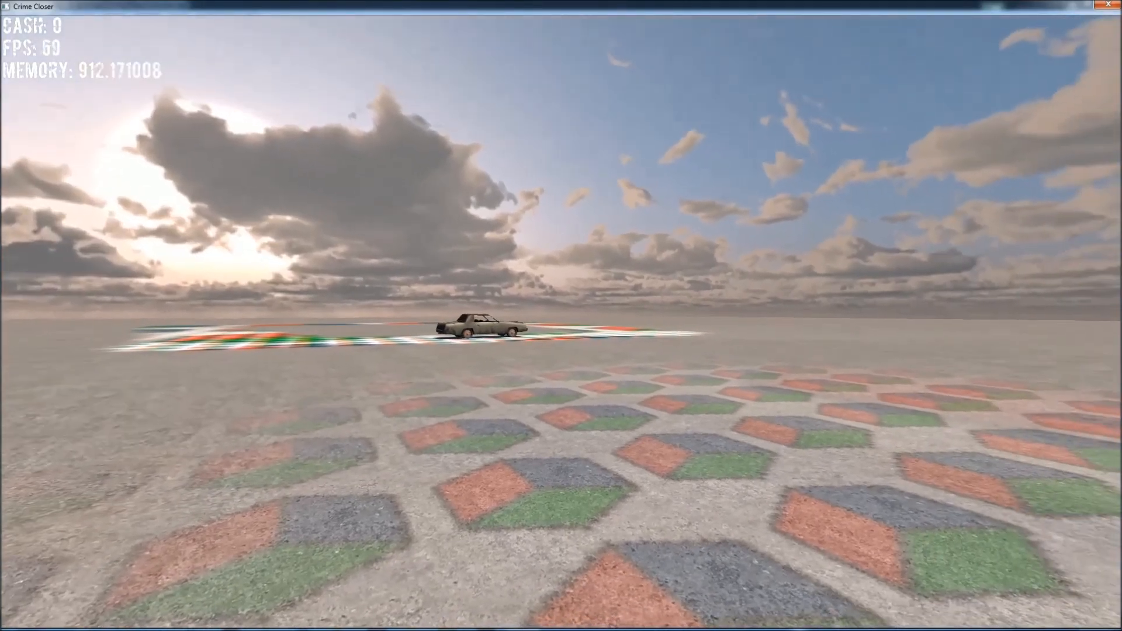
key("w")
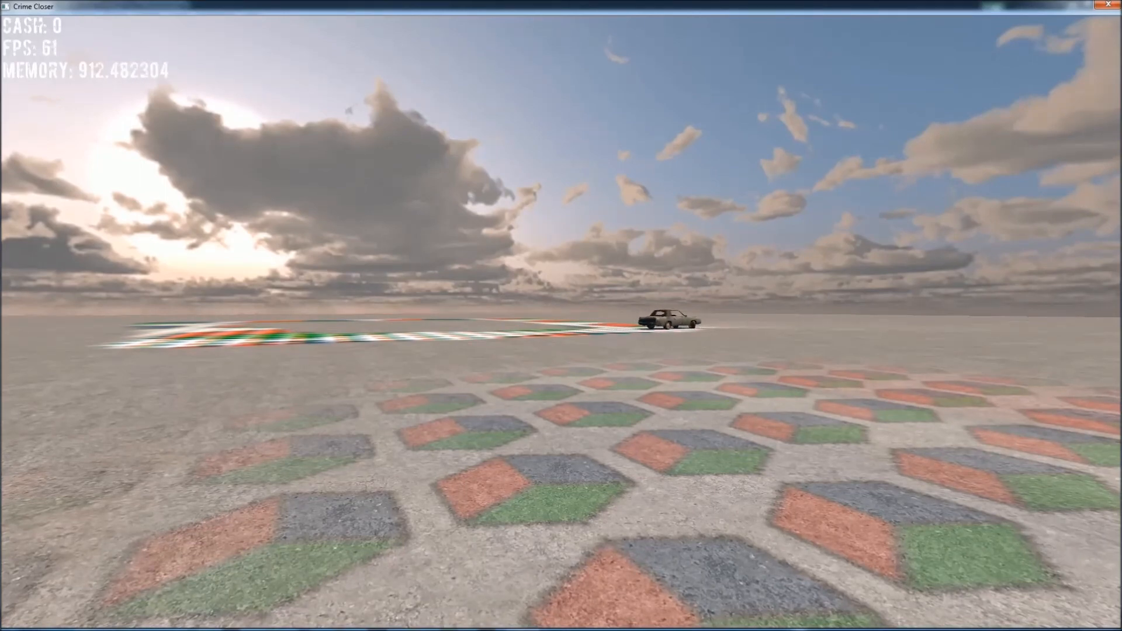
key("s")
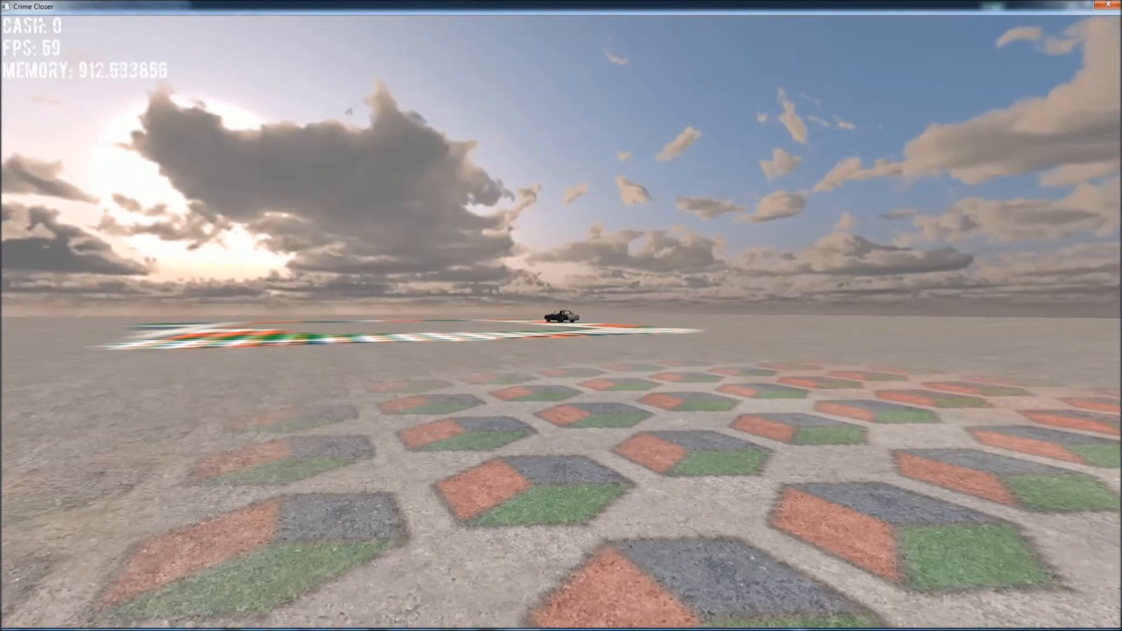
key("w")
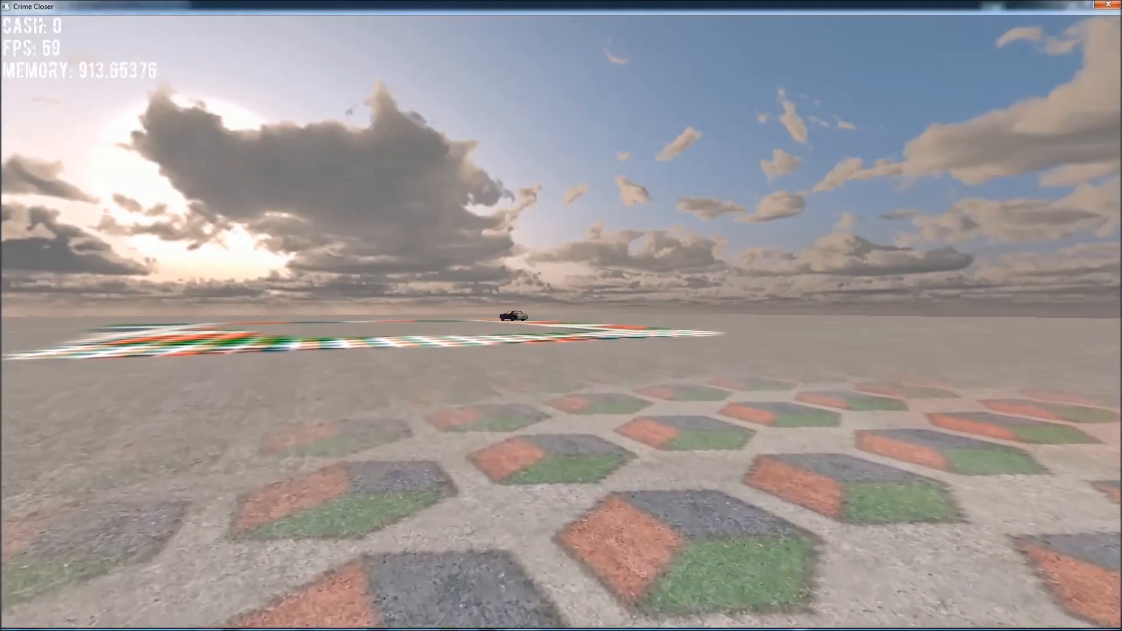